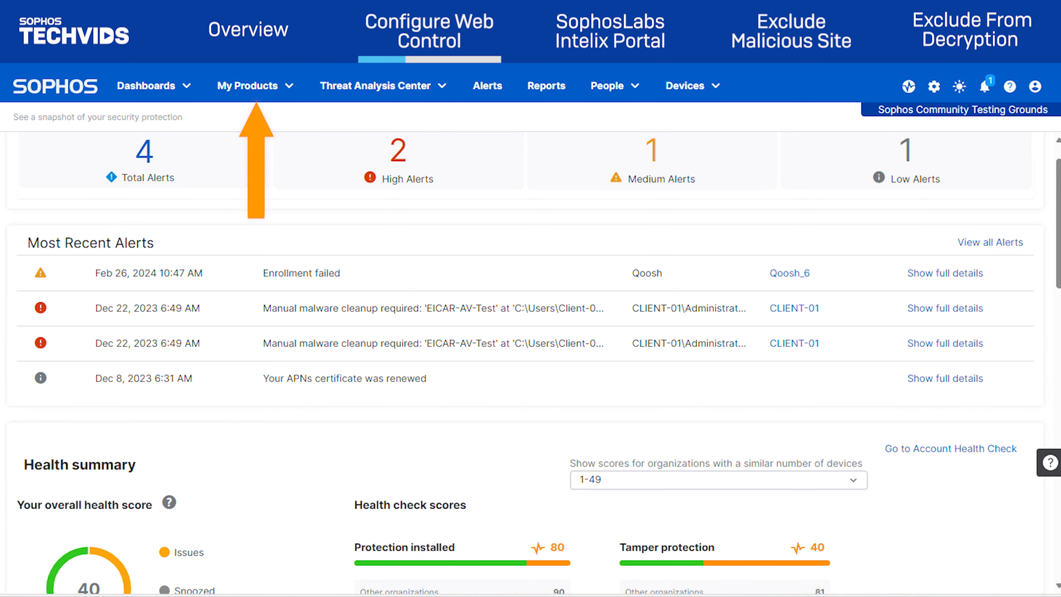
- Open the Website Management page from the general settings
{"action": "left_click", "coordinate": [251, 95]}
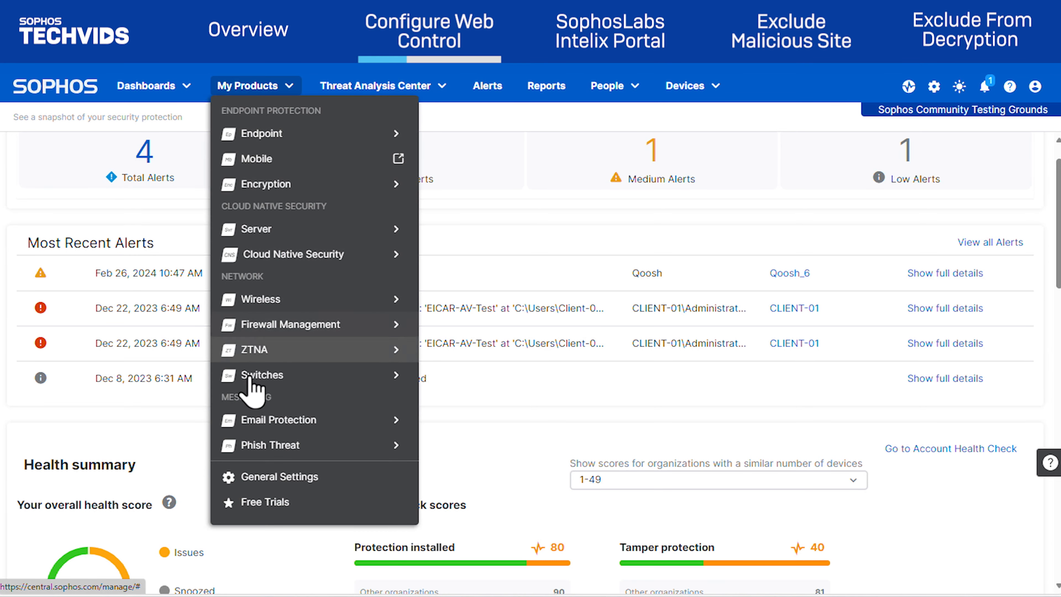
{"action": "left_click", "coordinate": [249, 479]}
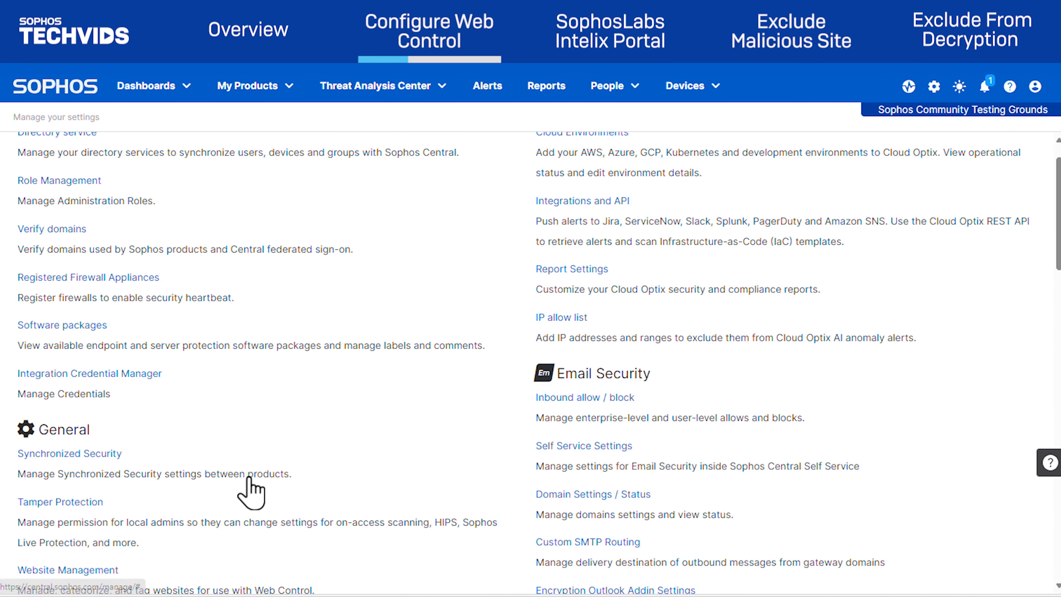
{"action": "scroll", "coordinate": [249, 491], "scroll_direction": "down", "scroll_amount": 3}
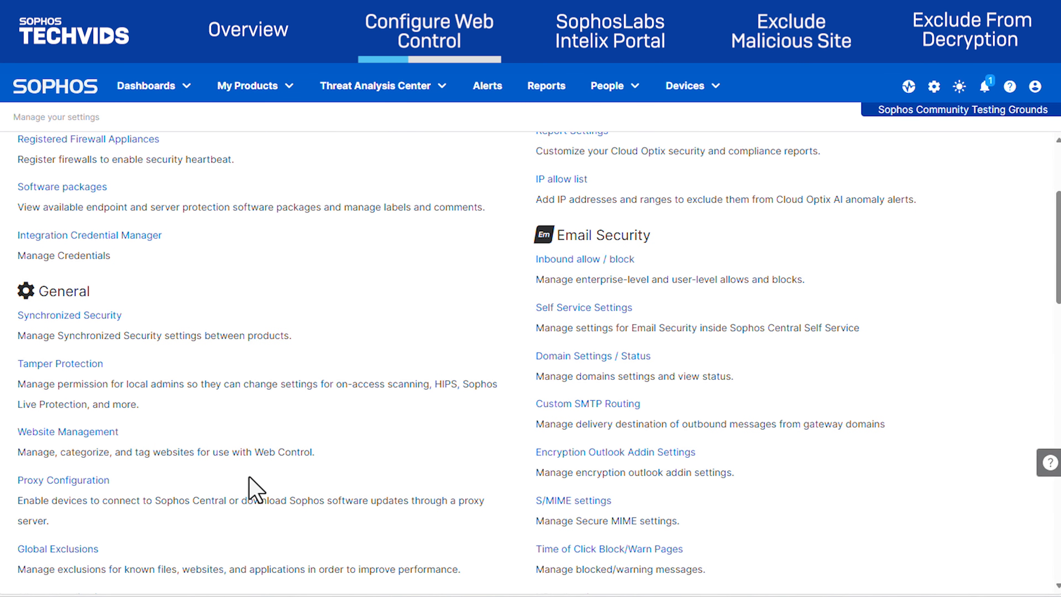
{"action": "left_click", "coordinate": [100, 434]}
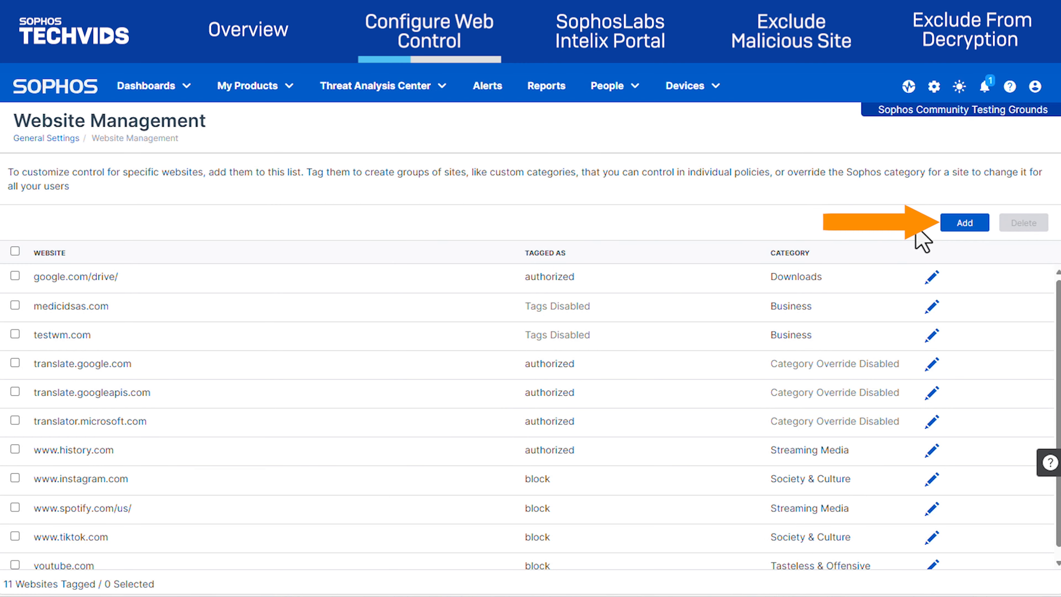
- Add and save a website customization for netflix.com with category override Streaming Media and the tag Marketing Team
{"action": "left_click", "coordinate": [949, 226]}
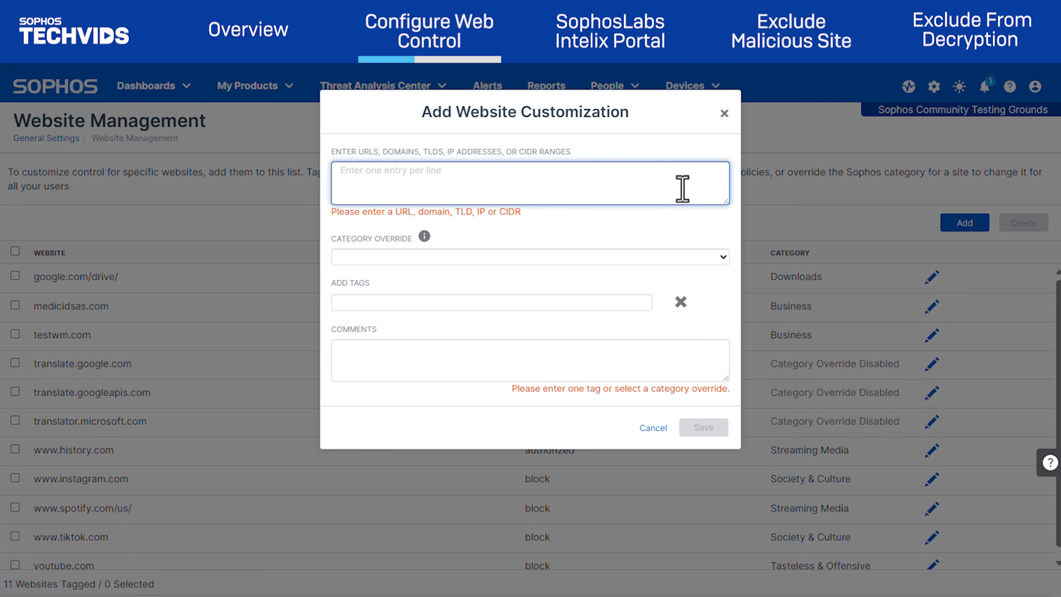
{"action": "type", "text": "netflix.com"}
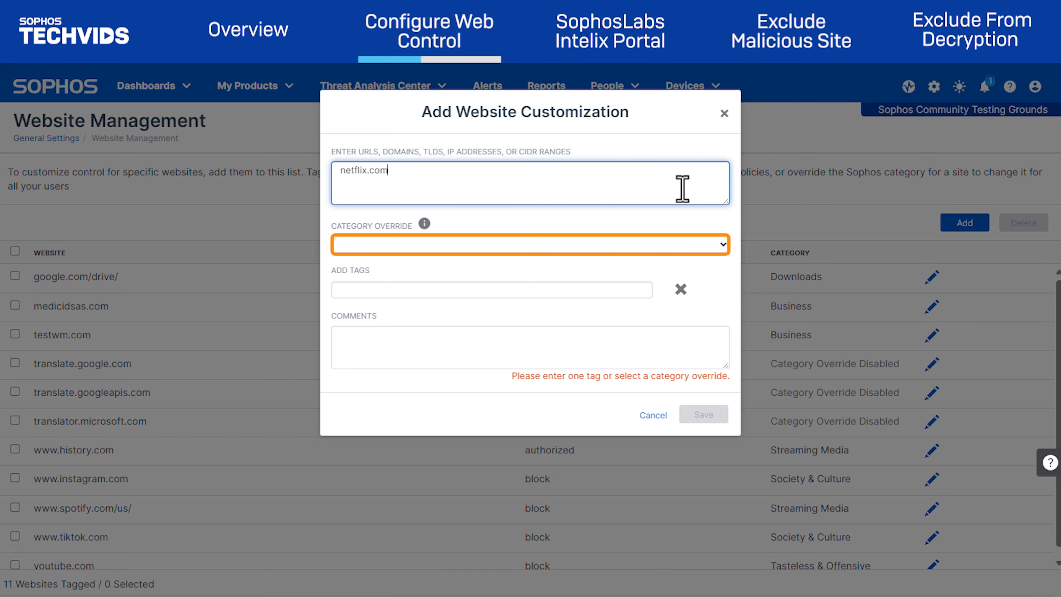
{"action": "left_click", "coordinate": [668, 244]}
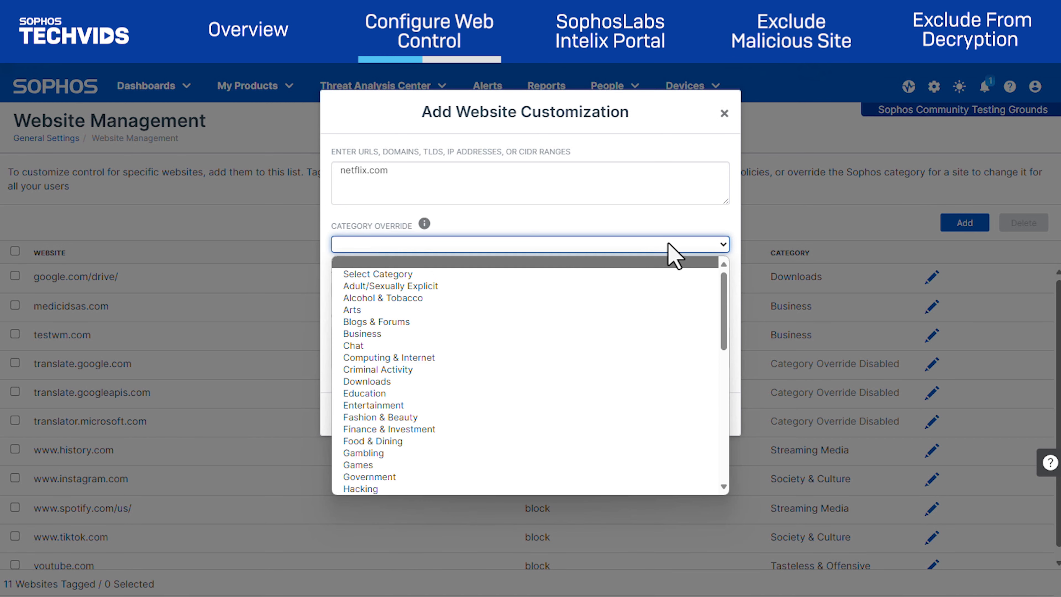
{"action": "scroll", "coordinate": [573, 350], "scroll_direction": "down", "scroll_amount": 10}
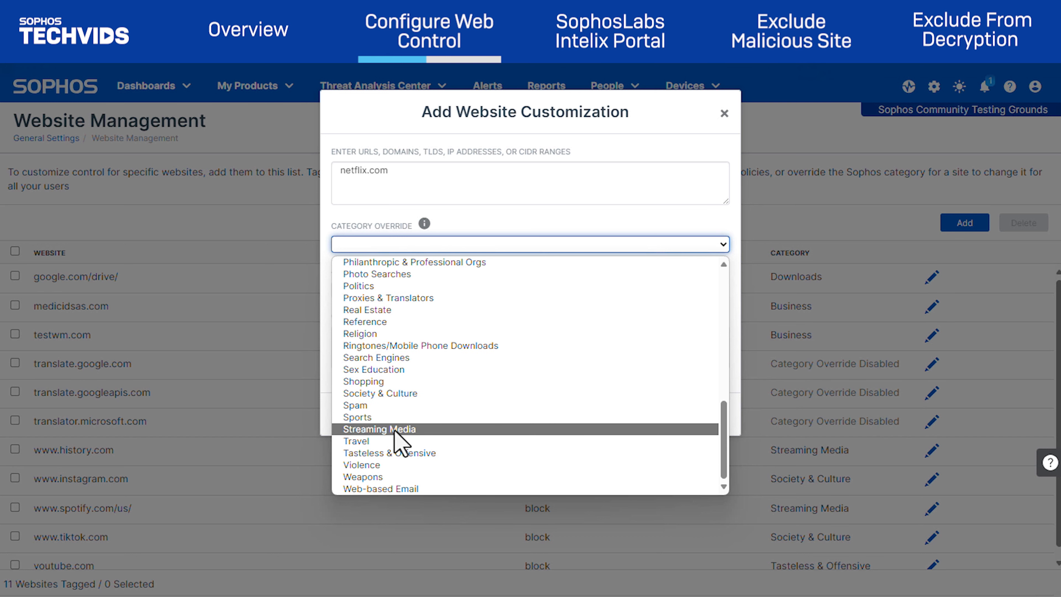
{"action": "left_click", "coordinate": [397, 429]}
{"action": "left_click", "coordinate": [415, 289]}
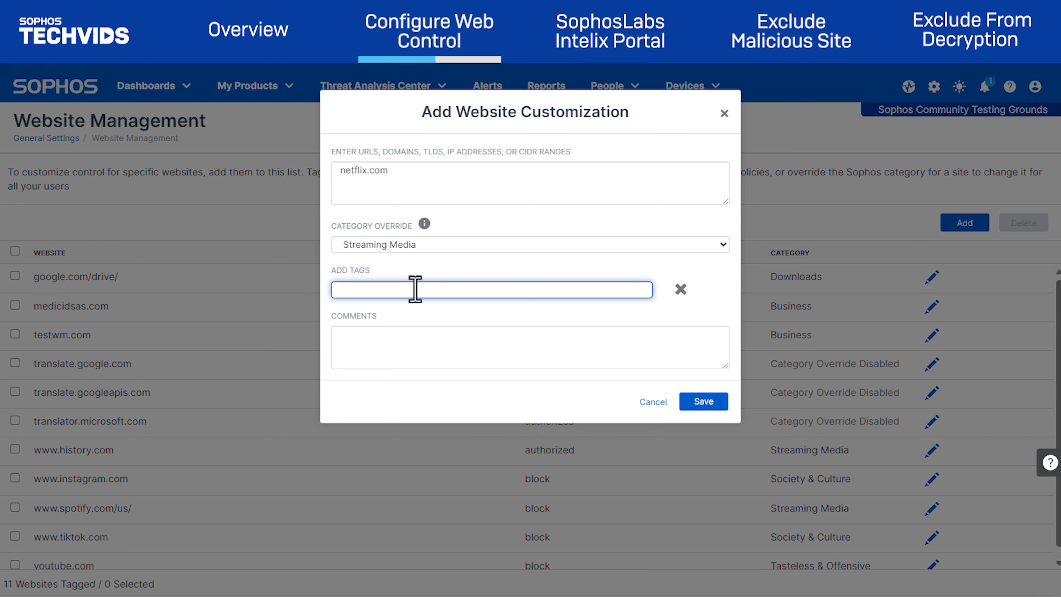
{"action": "type", "text": "Marketing Team"}
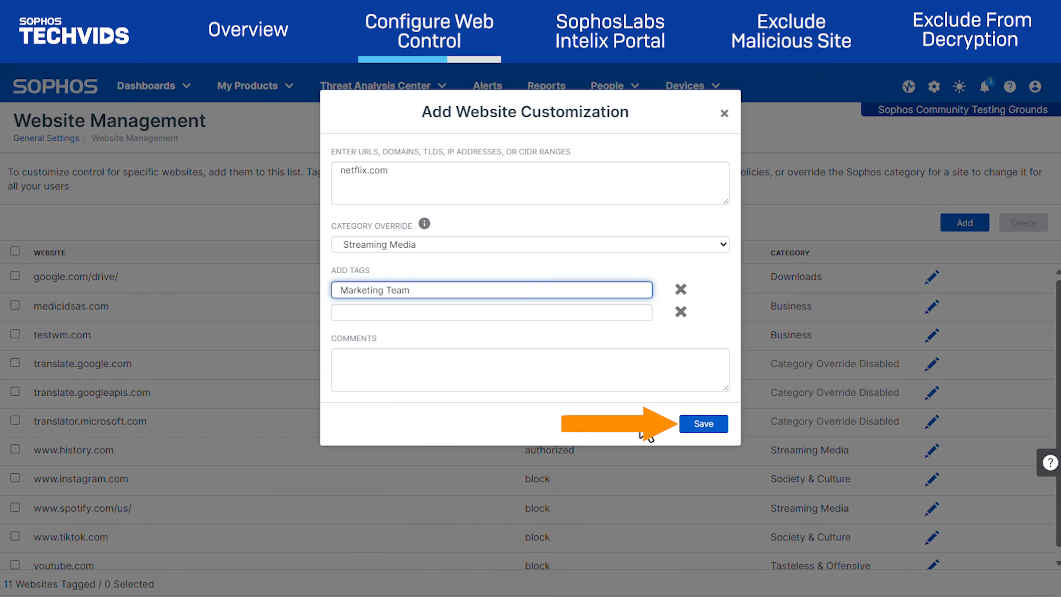
{"action": "left_click", "coordinate": [694, 428]}
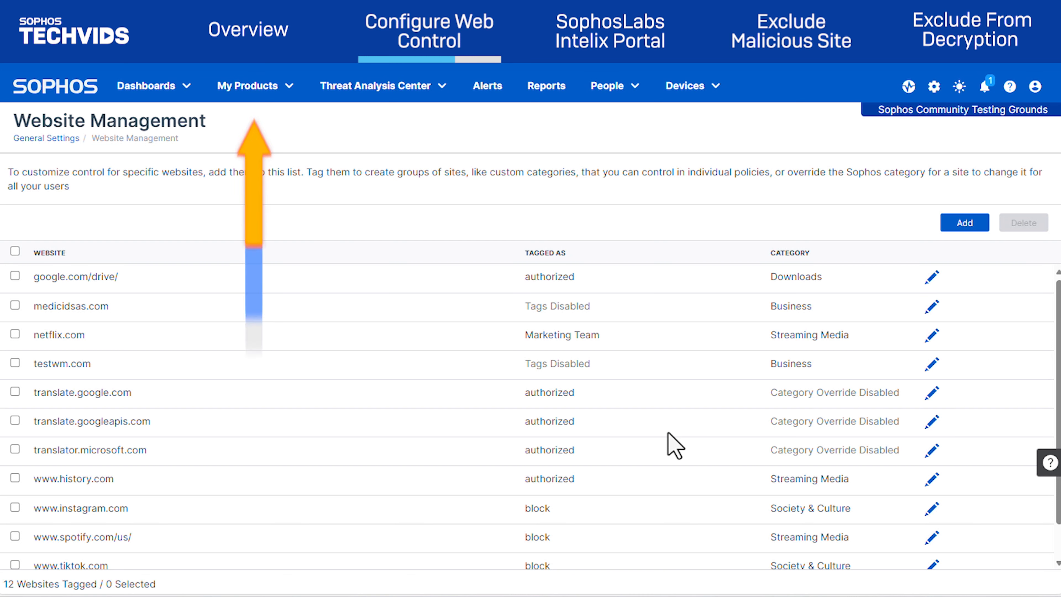
- Open the settings of the Business Only Web Control policy for Endpoint protection
{"action": "left_click", "coordinate": [278, 93]}
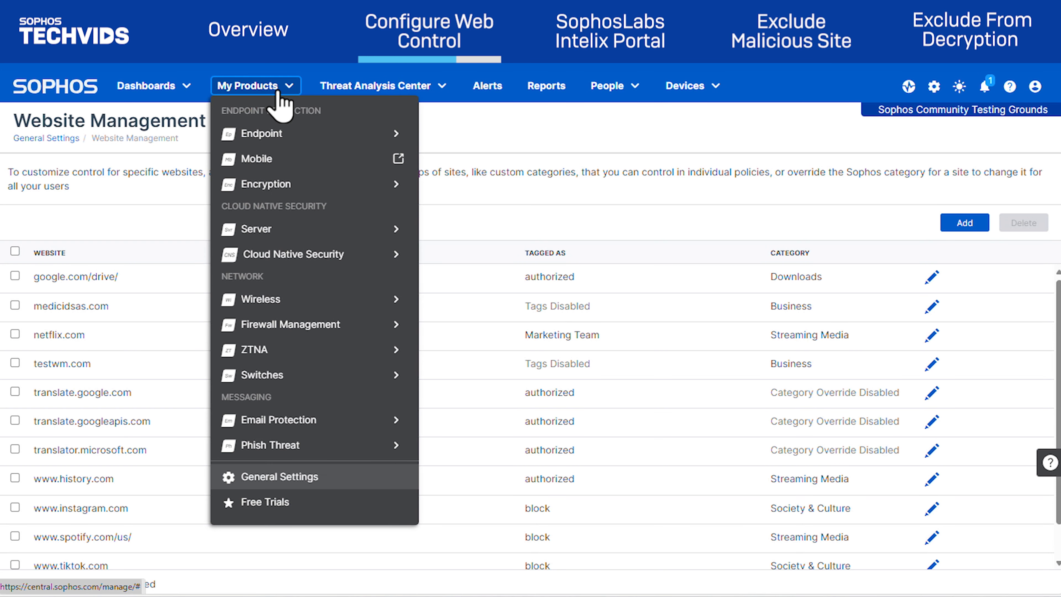
{"action": "mouse_move", "coordinate": [292, 133]}
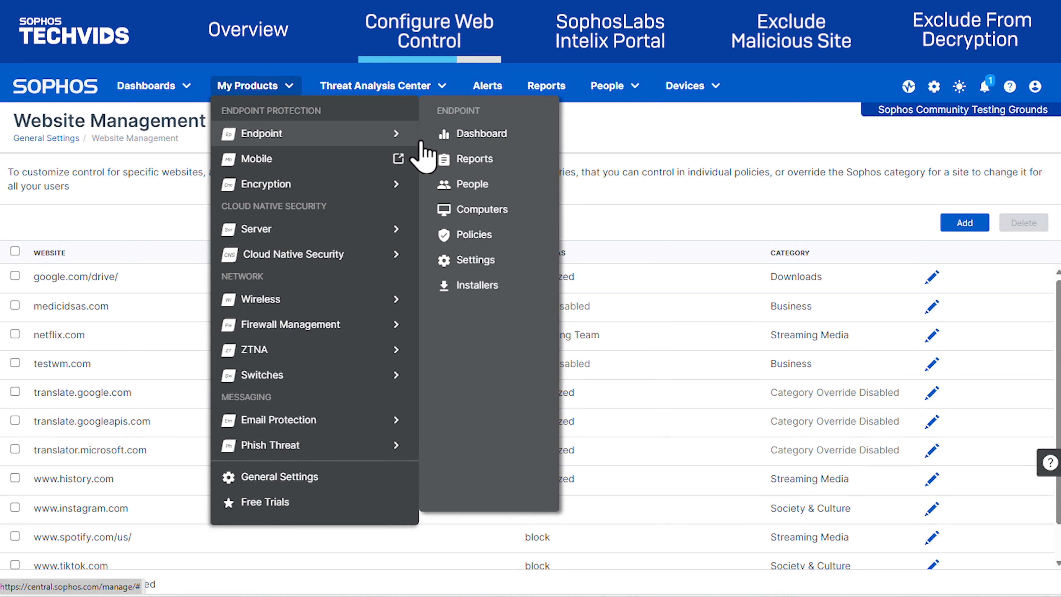
{"action": "left_click", "coordinate": [474, 235]}
{"action": "scroll", "coordinate": [467, 239], "scroll_direction": "down", "scroll_amount": 10}
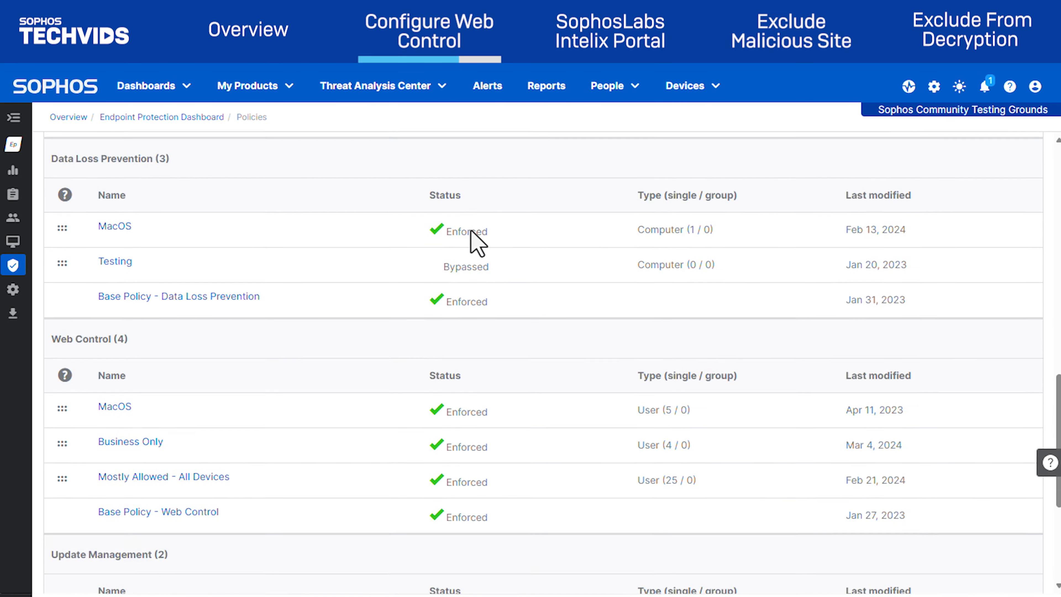
{"action": "left_click", "coordinate": [129, 331]}
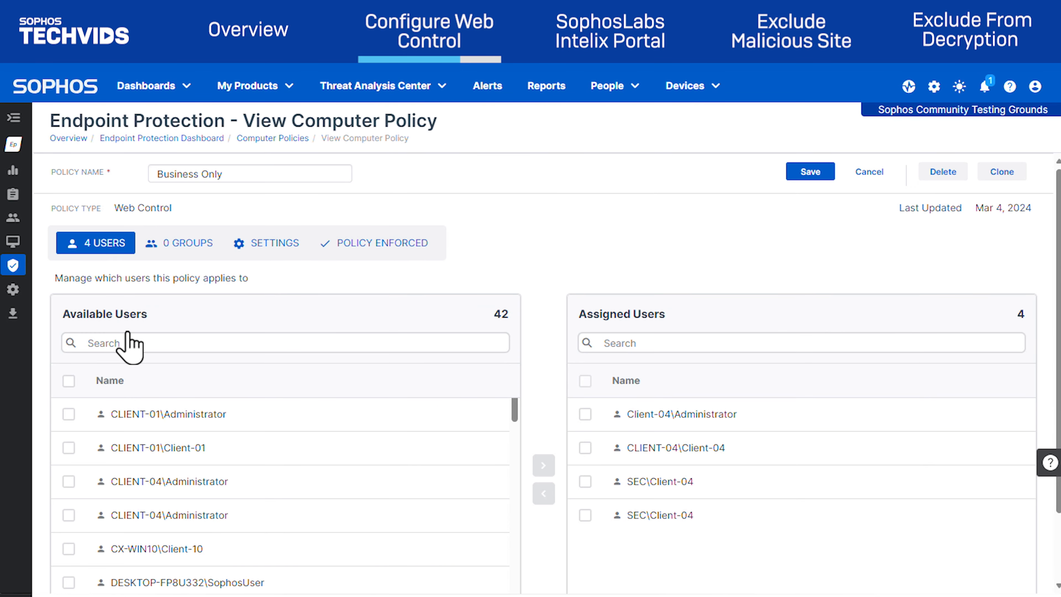
{"action": "left_click", "coordinate": [270, 250]}
- Add the Marketing Team website tag with the Allow action to the policy's controlled tagged sites
{"action": "scroll", "coordinate": [272, 263], "scroll_direction": "down", "scroll_amount": 5}
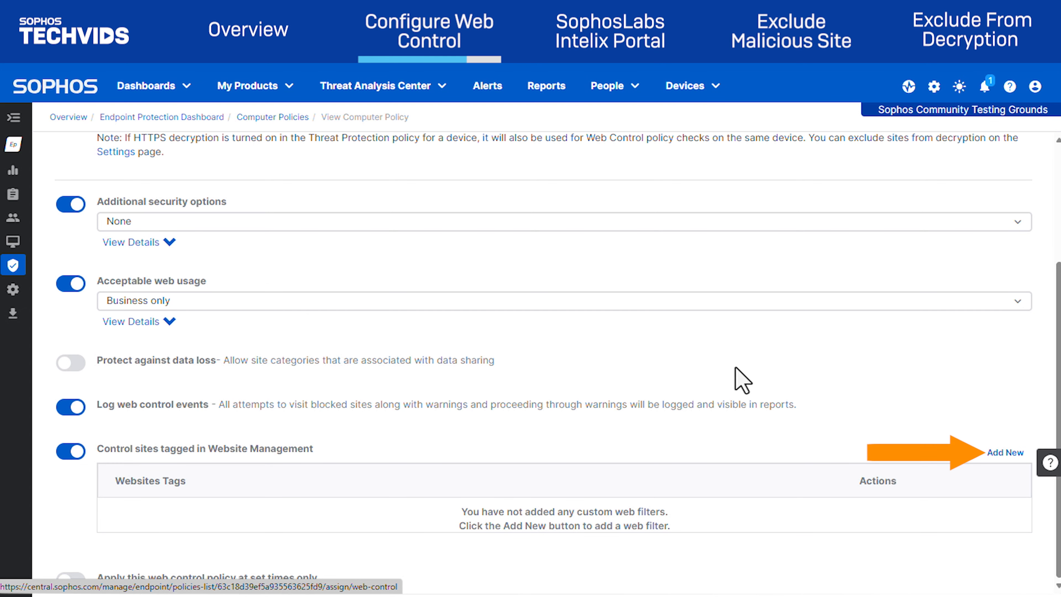
{"action": "left_click", "coordinate": [1004, 452]}
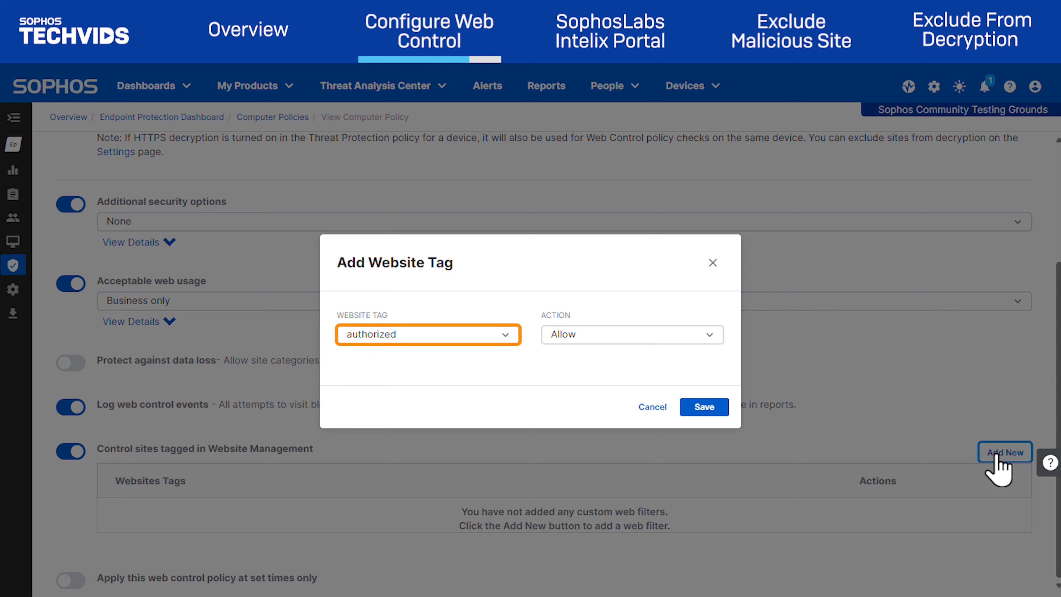
{"action": "left_click", "coordinate": [457, 339]}
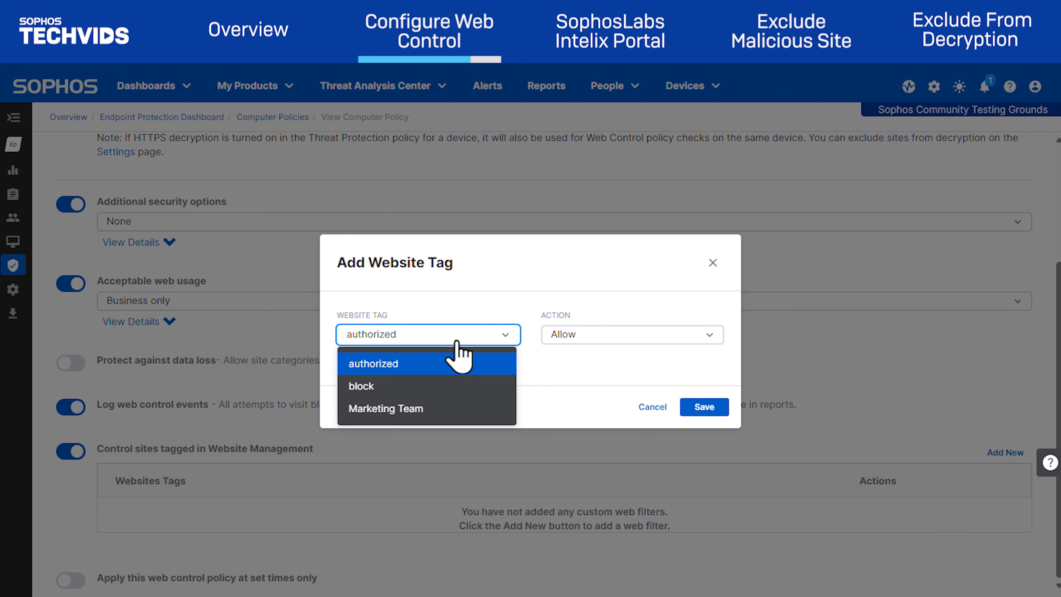
{"action": "left_click", "coordinate": [427, 412]}
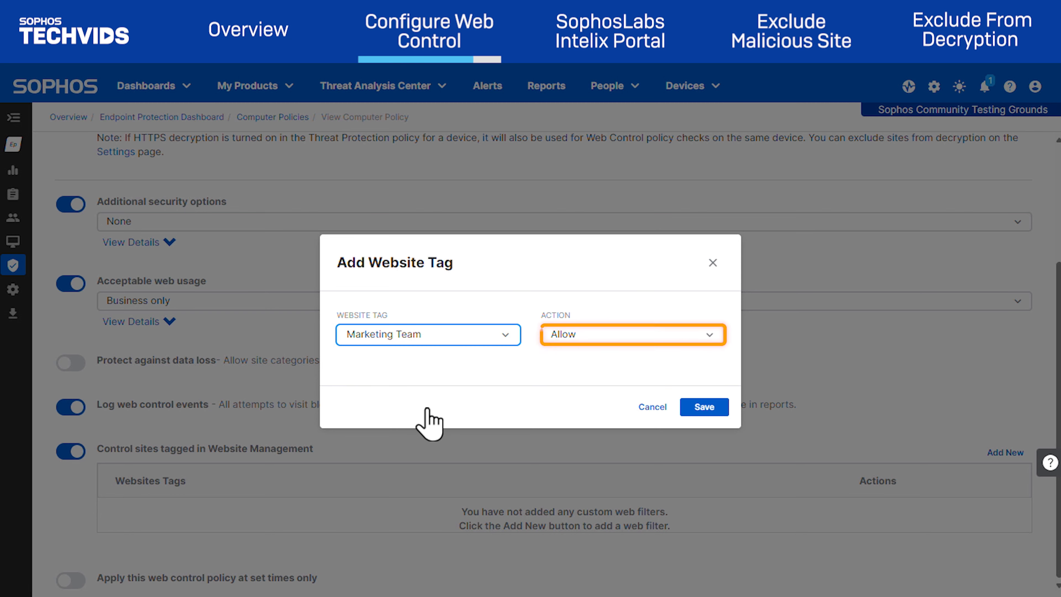
{"action": "left_click", "coordinate": [698, 413]}
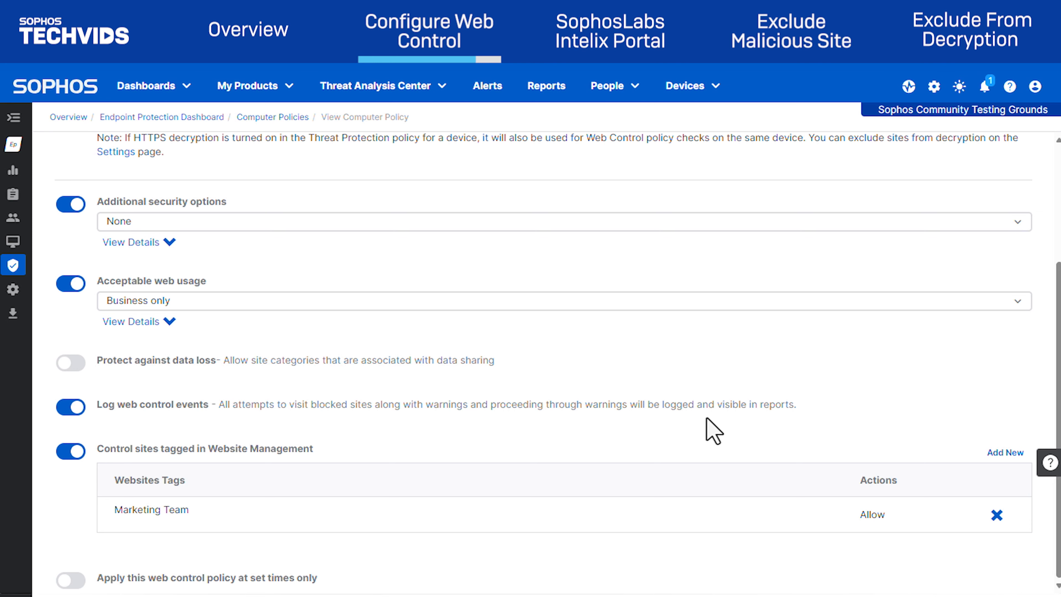
- Check that the Business Only policy is enforced and save the policy
{"action": "scroll", "coordinate": [713, 430], "scroll_direction": "up", "scroll_amount": 5}
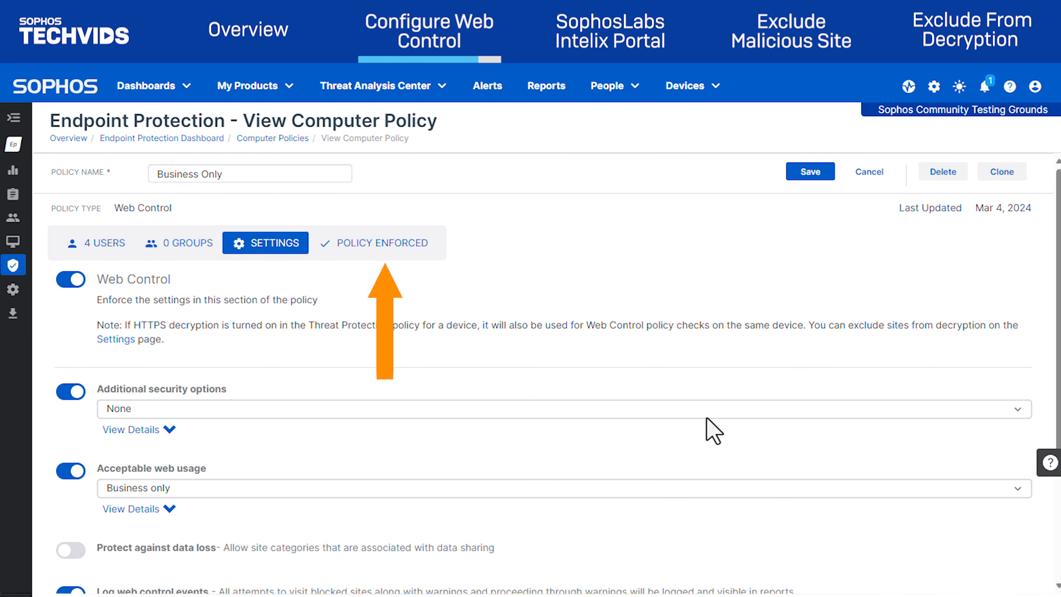
{"action": "left_click", "coordinate": [426, 244]}
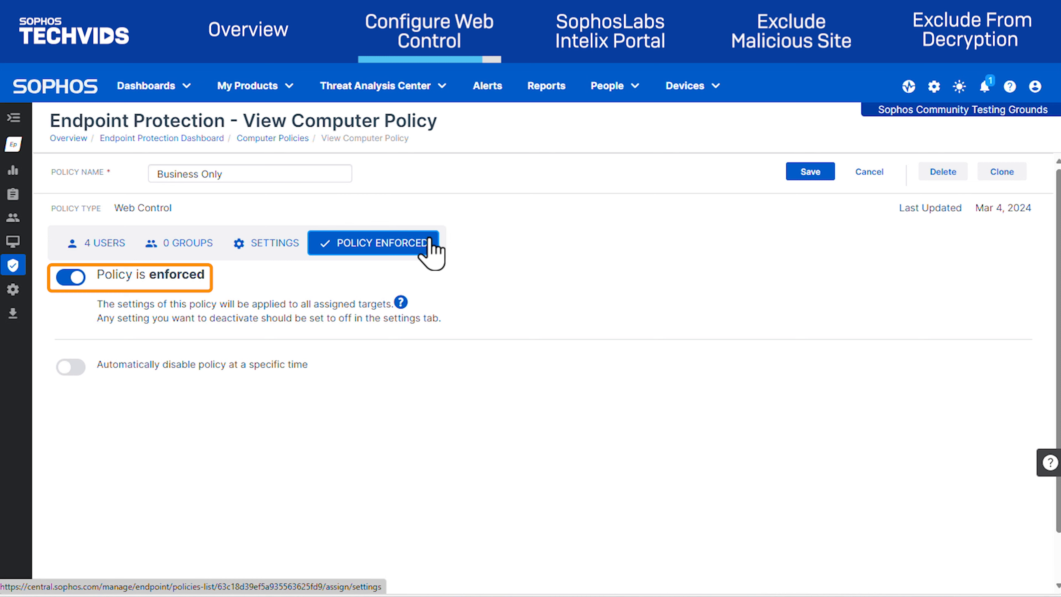
{"action": "left_click", "coordinate": [809, 176]}
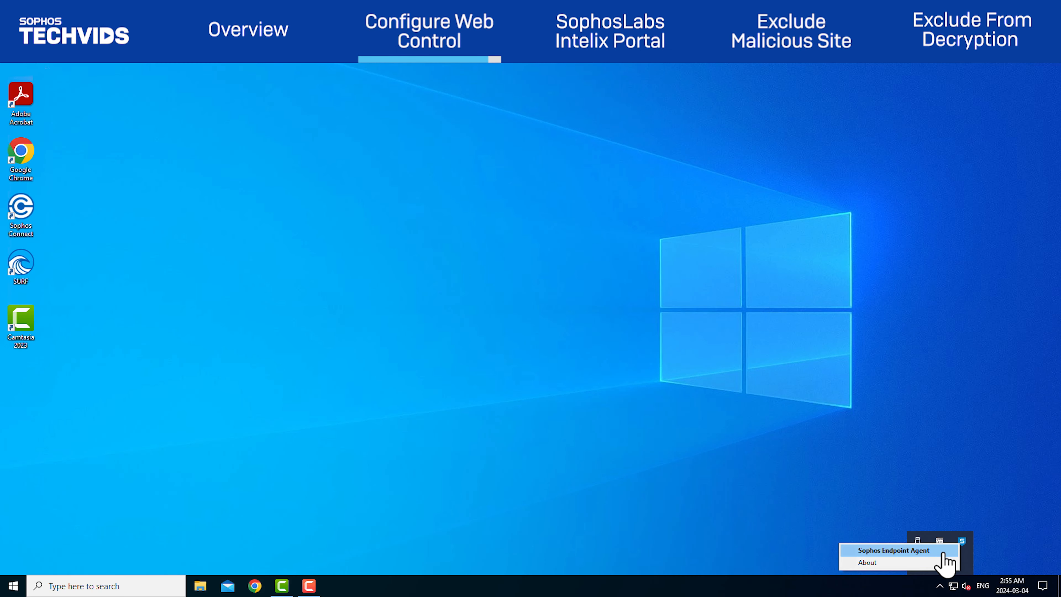
- Open the Sophos Endpoint Agent on the client device and view the policy status in Endpoint Self Help
{"action": "left_click", "coordinate": [938, 551]}
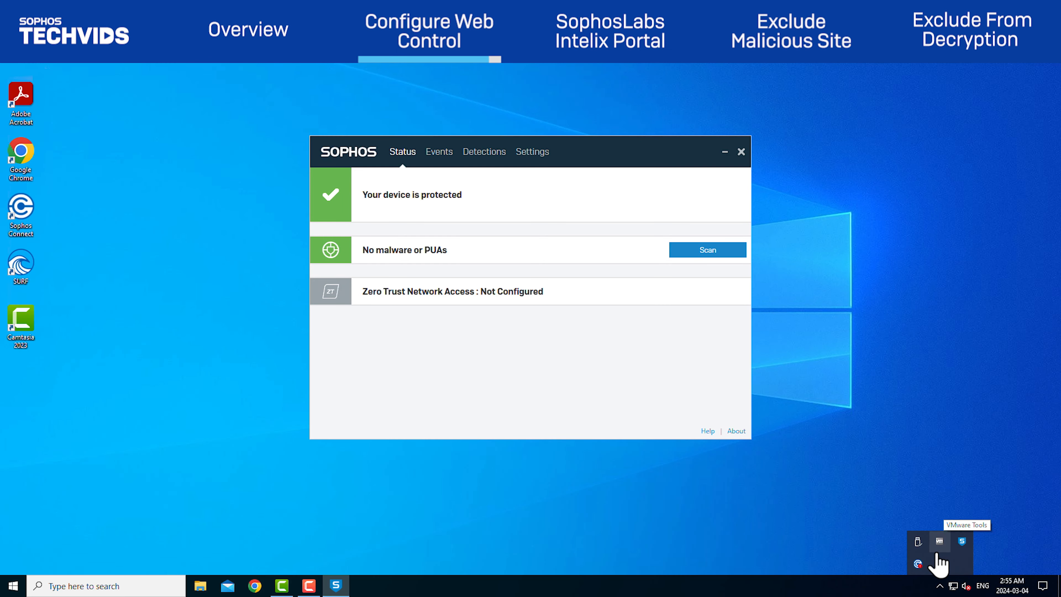
{"action": "left_click", "coordinate": [736, 431]}
{"action": "left_click", "coordinate": [424, 354]}
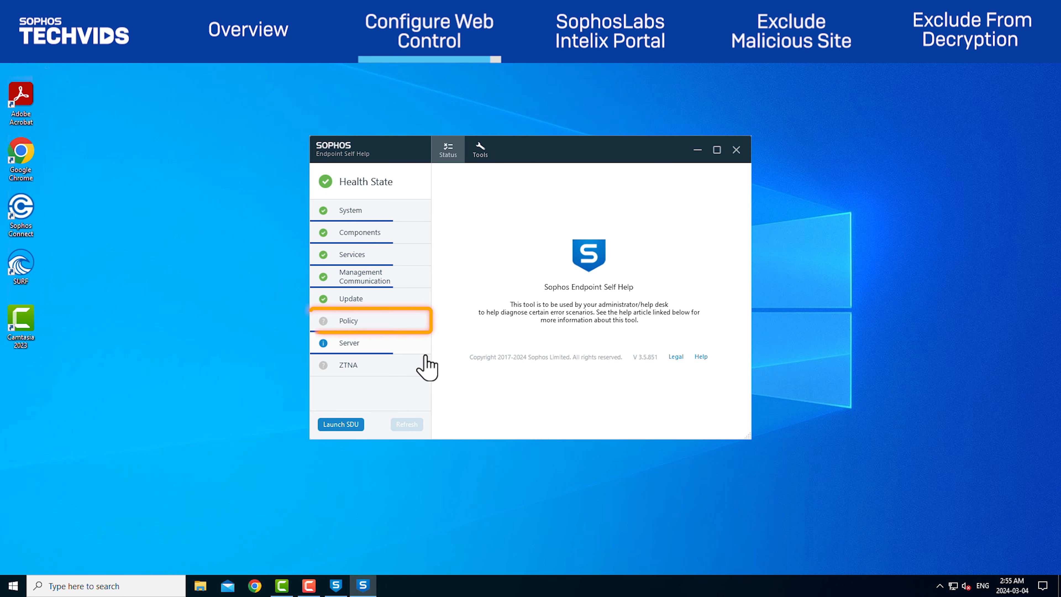
{"action": "left_click", "coordinate": [420, 326]}
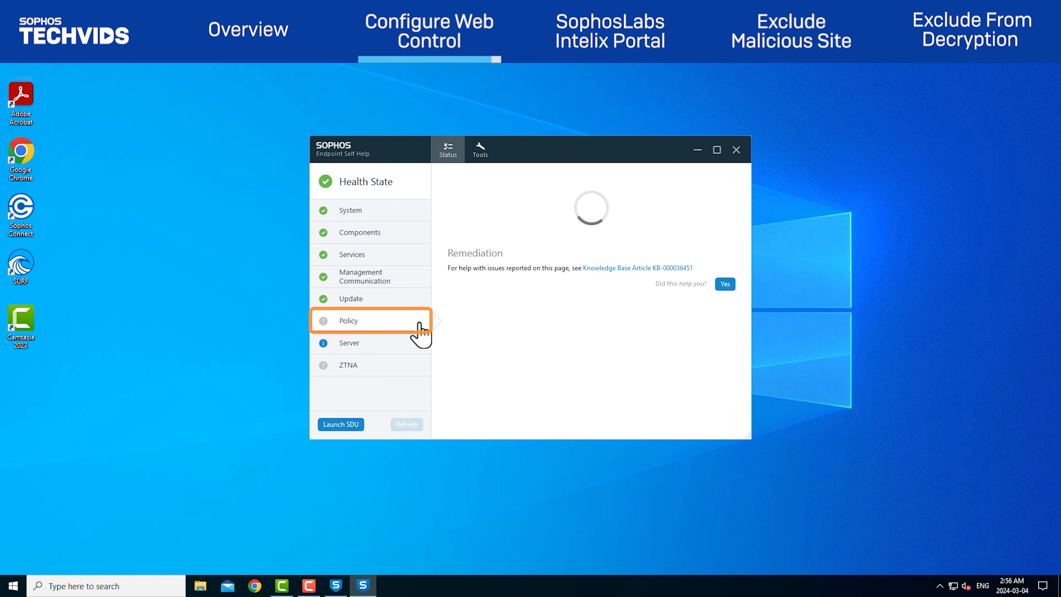
- Switch to Google Chrome and visit netflix.com to test access to the site
{"action": "left_click", "coordinate": [256, 586]}
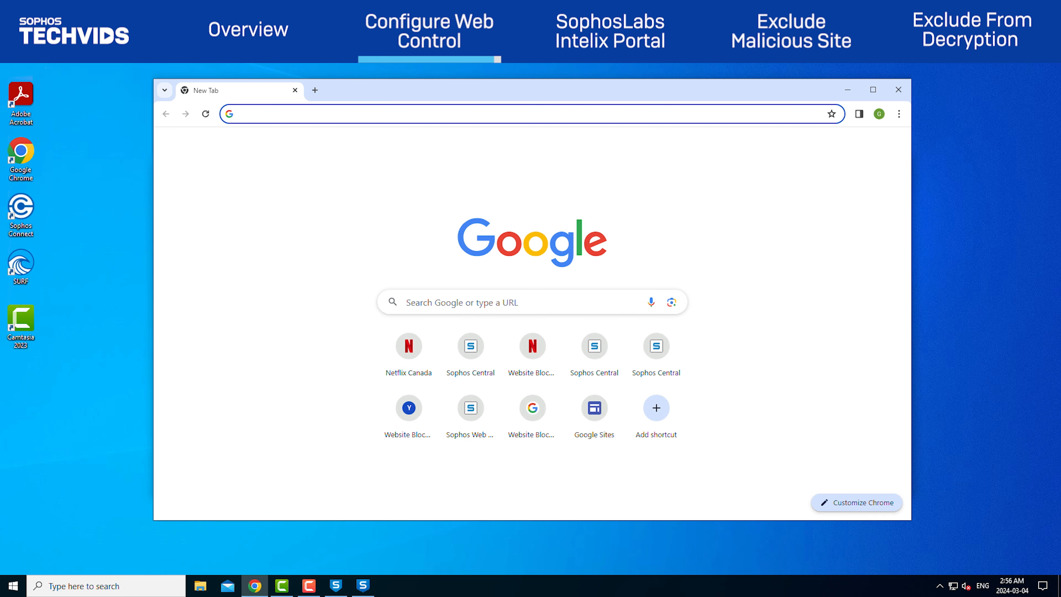
{"action": "type", "text": "netflix.com"}
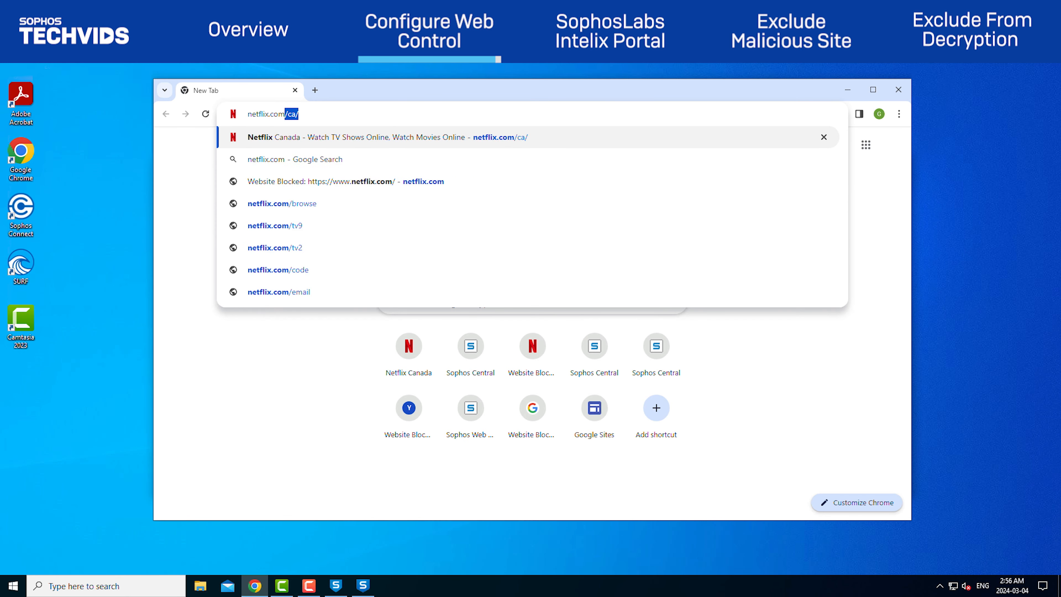
{"action": "key", "text": "Return"}
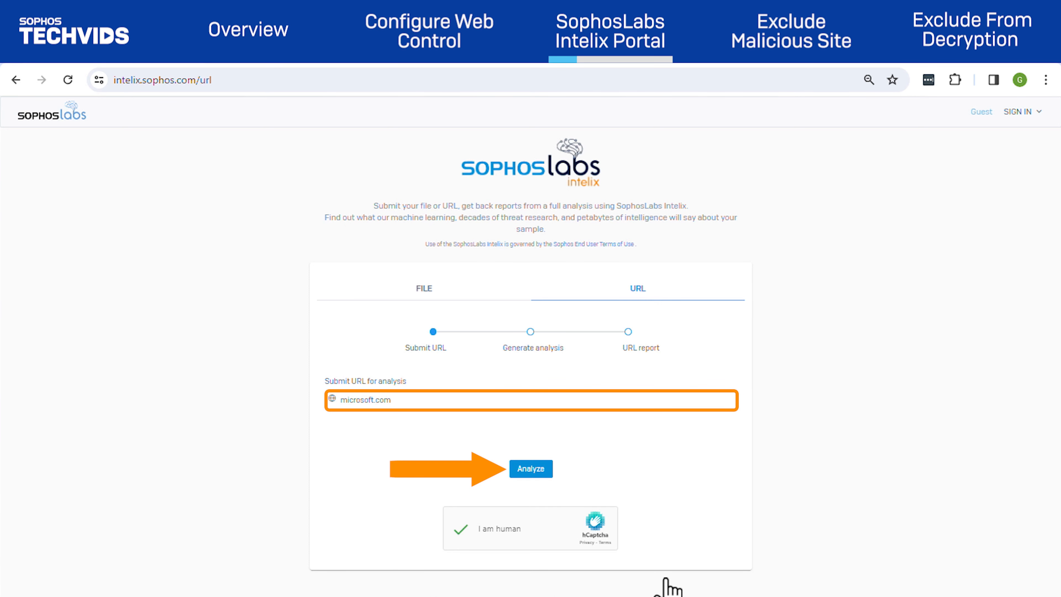
- Analyze the URL microsoft.com in SophosLabs Intelix and review the verdict, certificate, WHOIS and DNS details in its report
{"action": "left_click", "coordinate": [538, 467]}
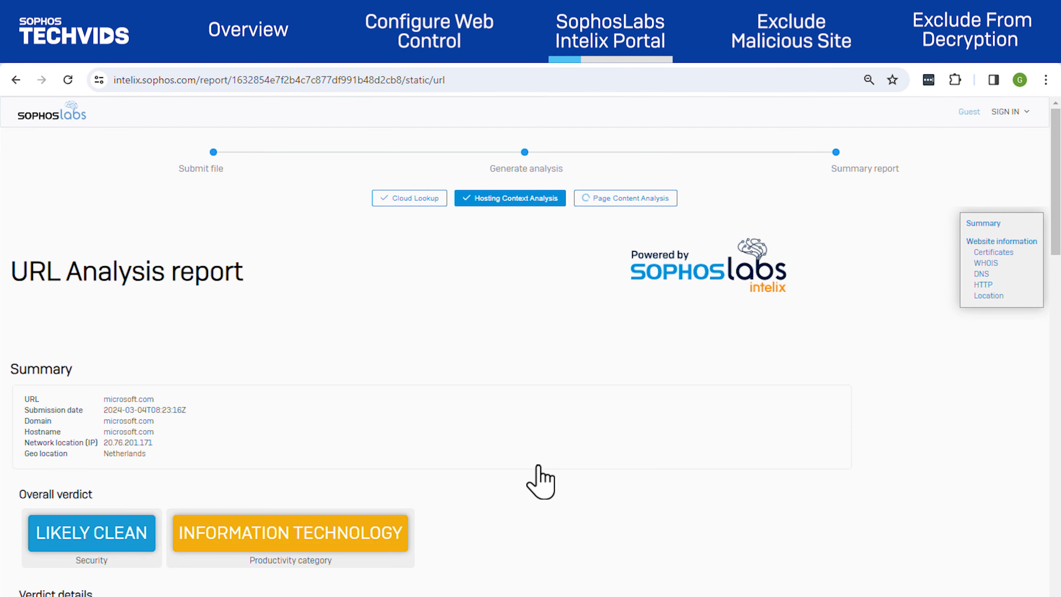
{"action": "scroll", "coordinate": [538, 466], "scroll_direction": "down", "scroll_amount": 5}
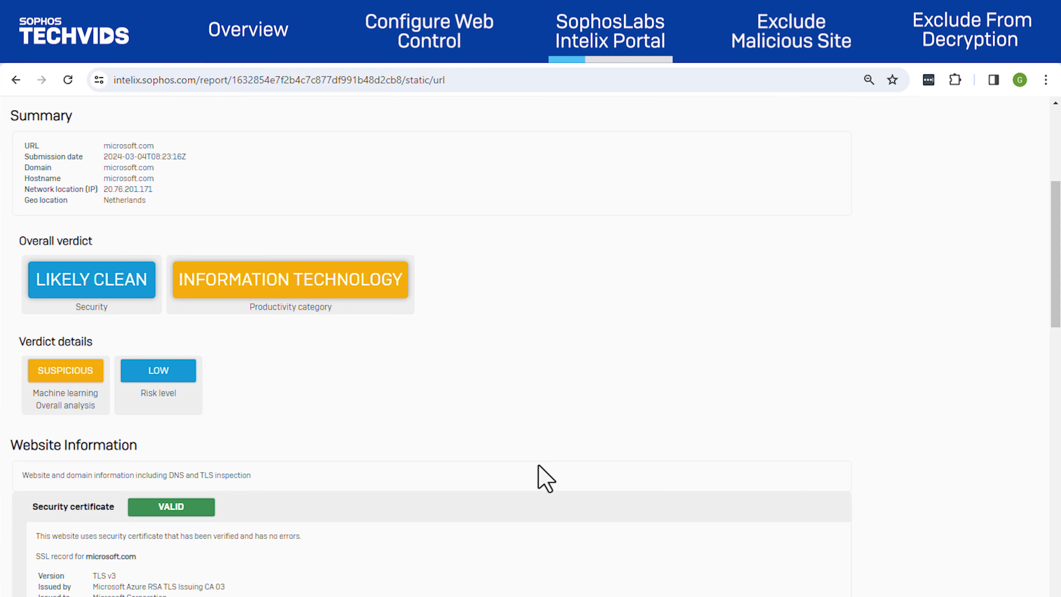
{"action": "scroll", "coordinate": [545, 479], "scroll_direction": "down", "scroll_amount": 8}
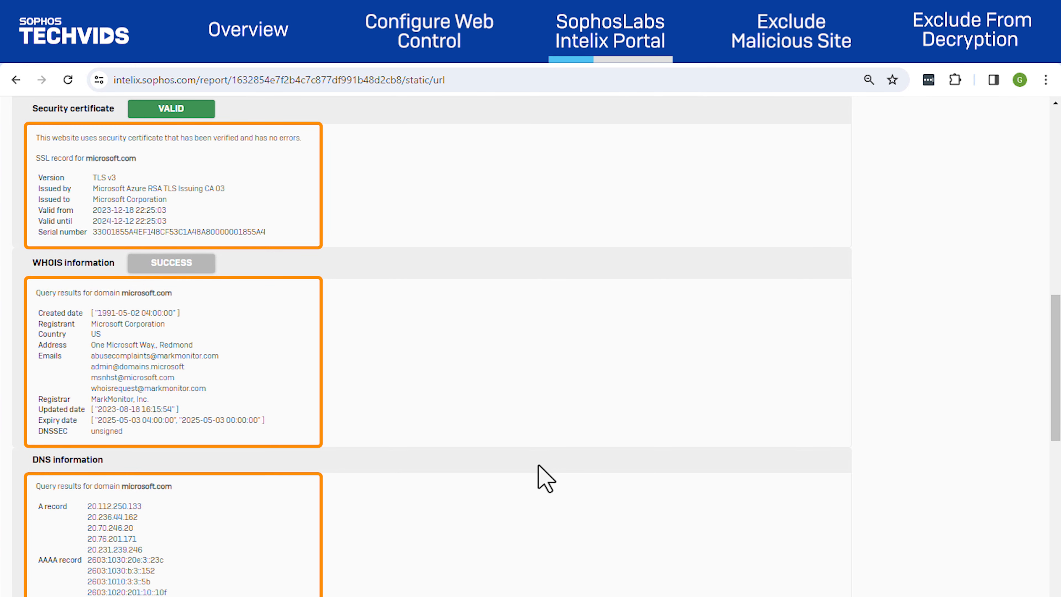
- Open the Page Content Analysis report for microsoft.com and examine its verdict details and machine learning results
{"action": "scroll", "coordinate": [545, 478], "scroll_direction": "up", "scroll_amount": 10}
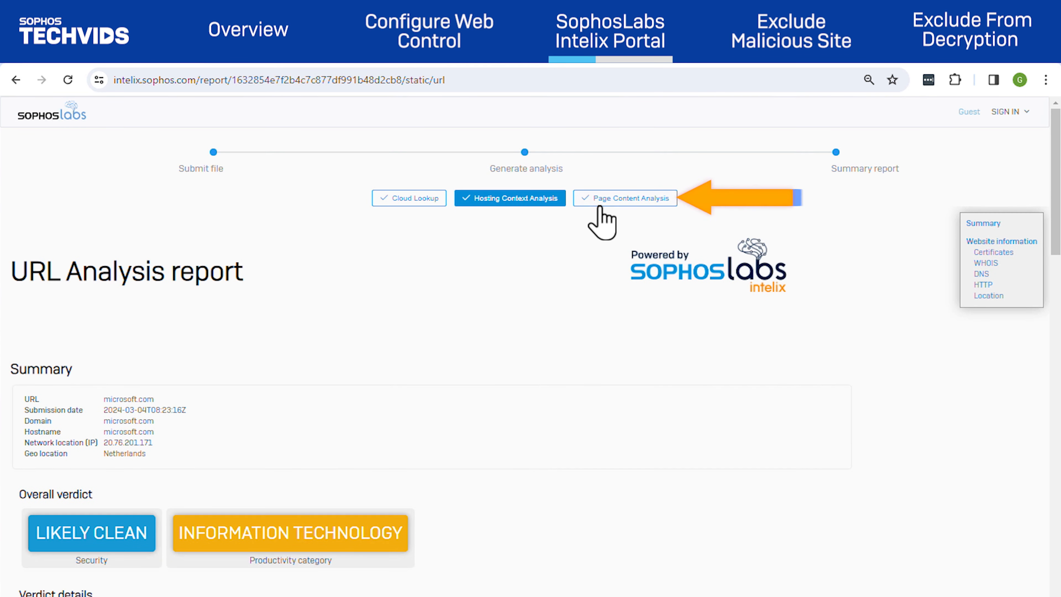
{"action": "left_click", "coordinate": [601, 202]}
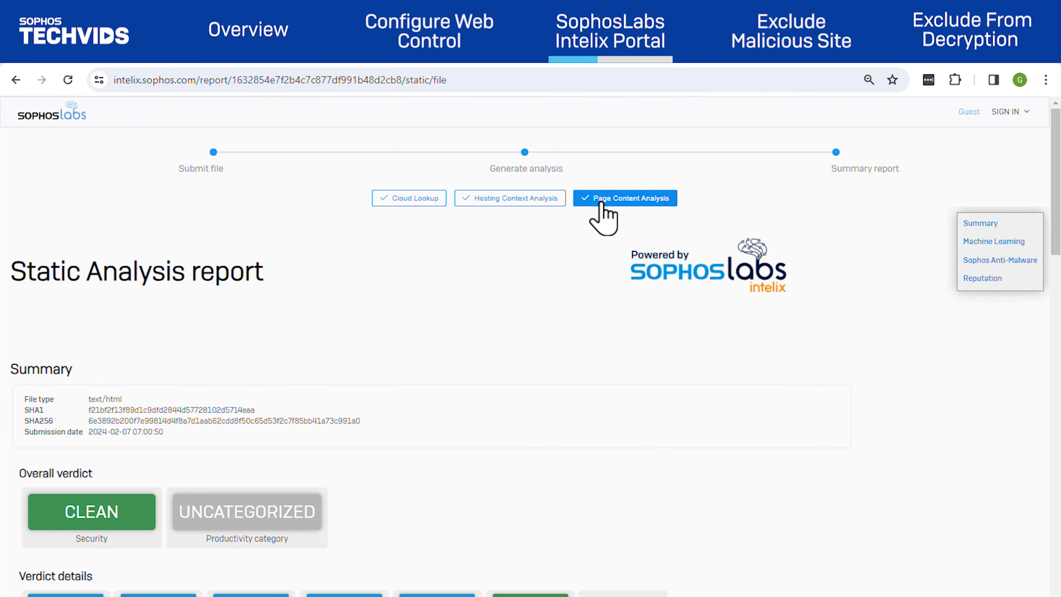
{"action": "scroll", "coordinate": [606, 301], "scroll_direction": "down", "scroll_amount": 10}
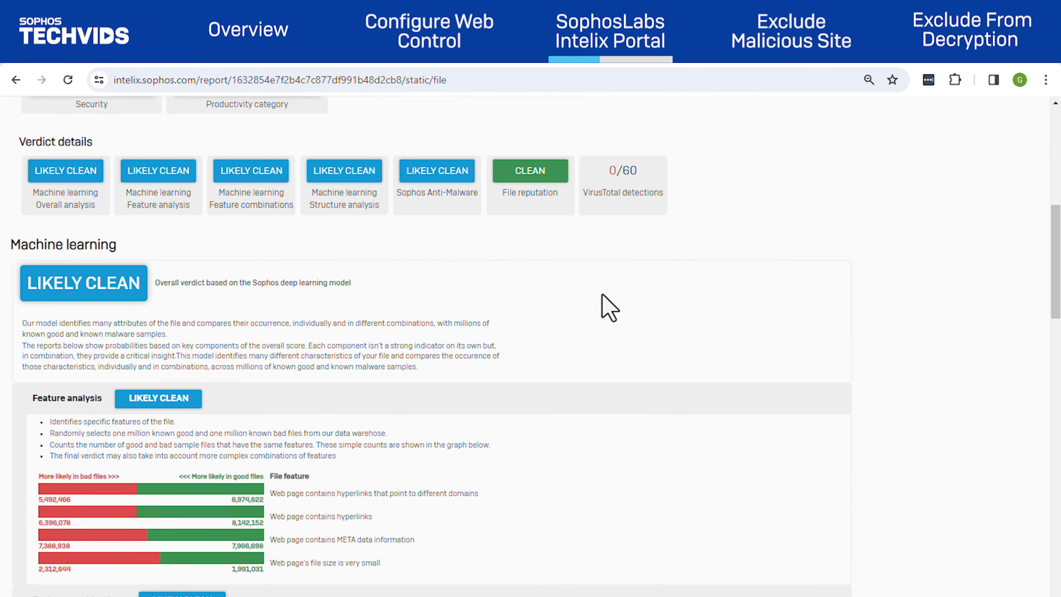
- Examine the Sophos Anti-Malware, Reputation, File analysis and VirusTotal sections of the microsoft.com page content report
{"action": "scroll", "coordinate": [603, 295], "scroll_direction": "down", "scroll_amount": 15}
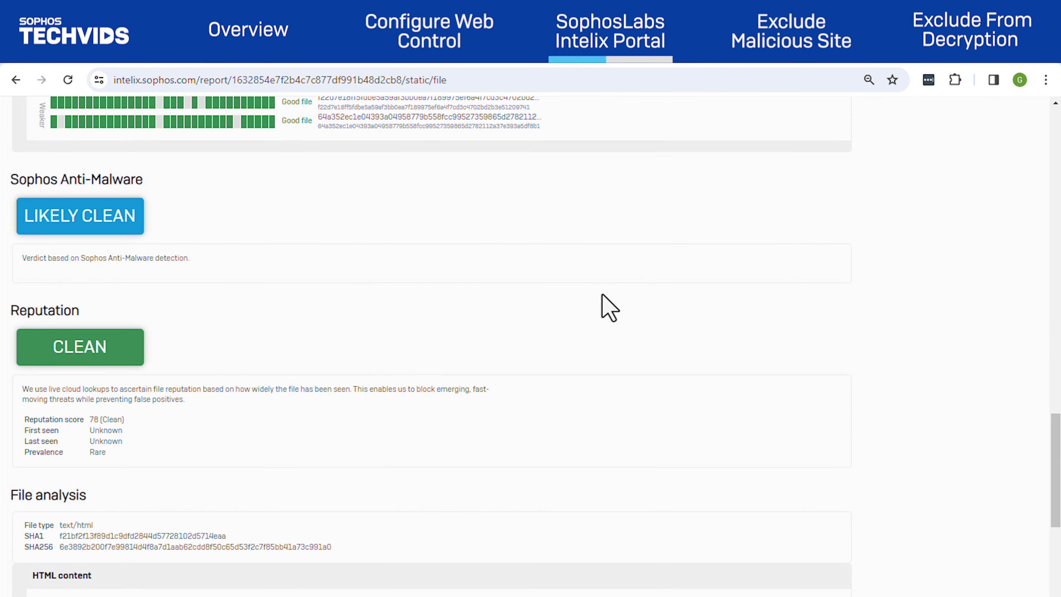
{"action": "scroll", "coordinate": [606, 301], "scroll_direction": "down", "scroll_amount": 7}
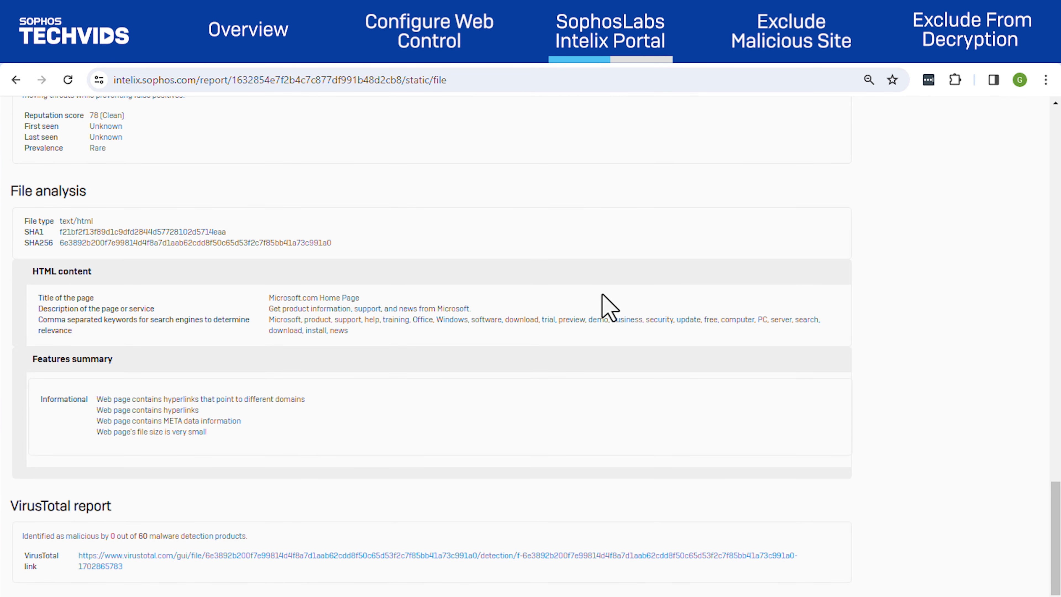
{"action": "scroll", "coordinate": [602, 296], "scroll_direction": "up", "scroll_amount": 20}
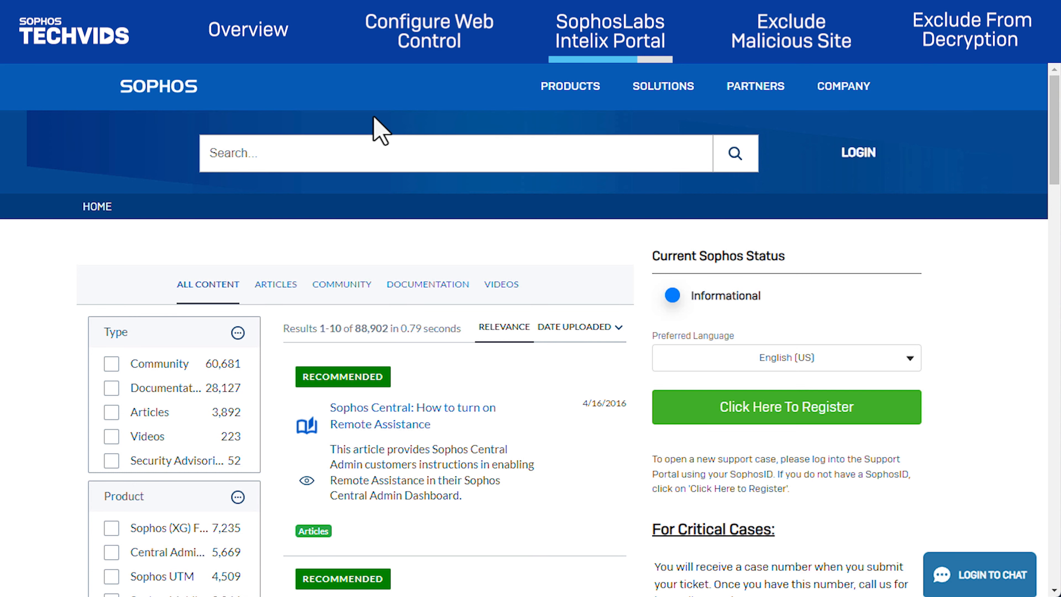
- Go to Sample Submissions on the Sophos Support portal, display the Web Address (URL) submission form and open the Sophos Web Appliance link
{"action": "scroll", "coordinate": [954, 525], "scroll_direction": "down", "scroll_amount": 10}
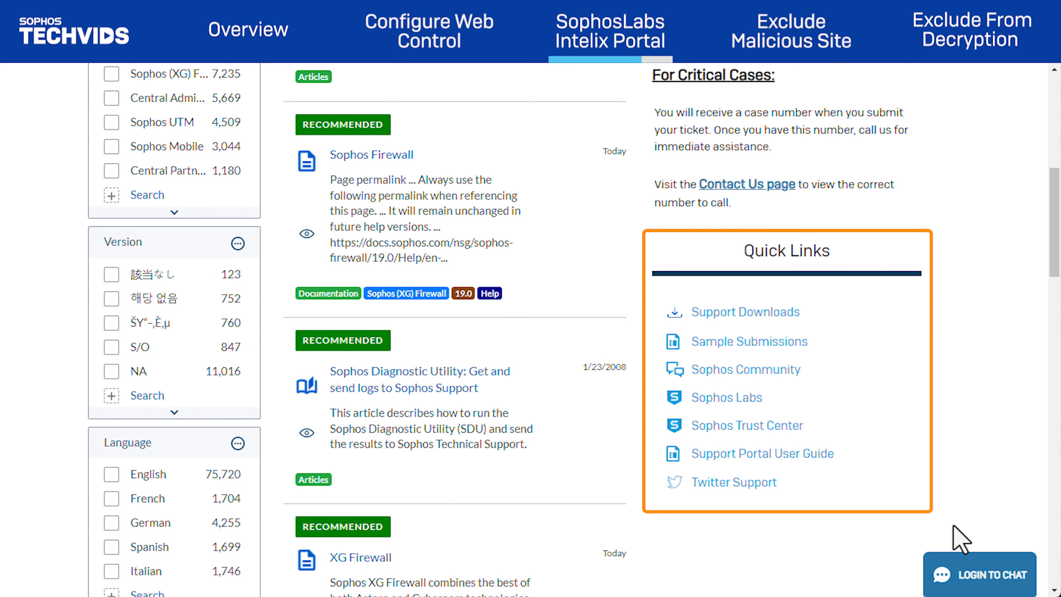
{"action": "left_click", "coordinate": [785, 348]}
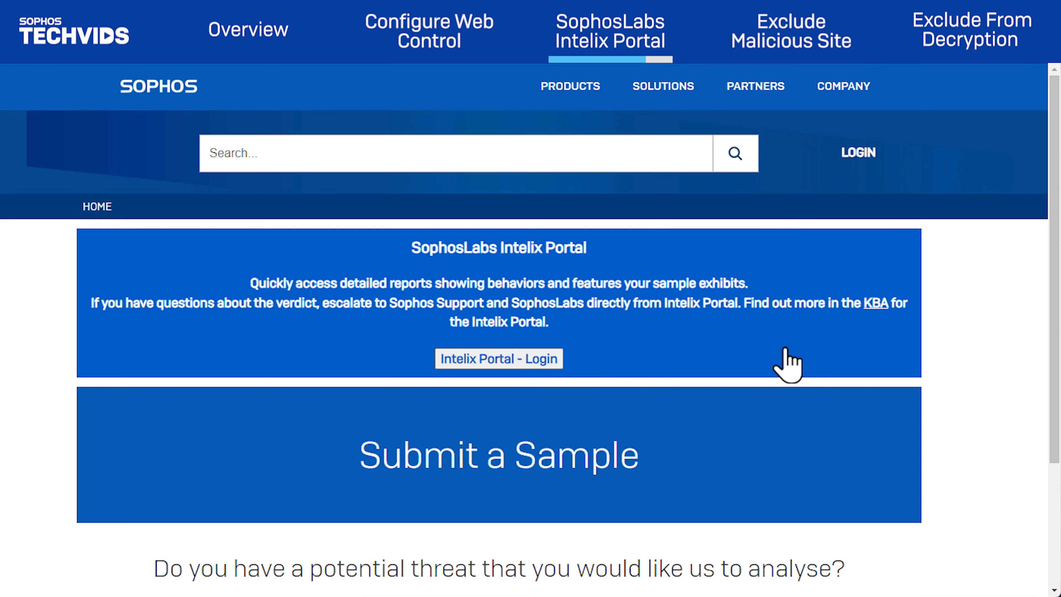
{"action": "scroll", "coordinate": [785, 349], "scroll_direction": "down", "scroll_amount": 4}
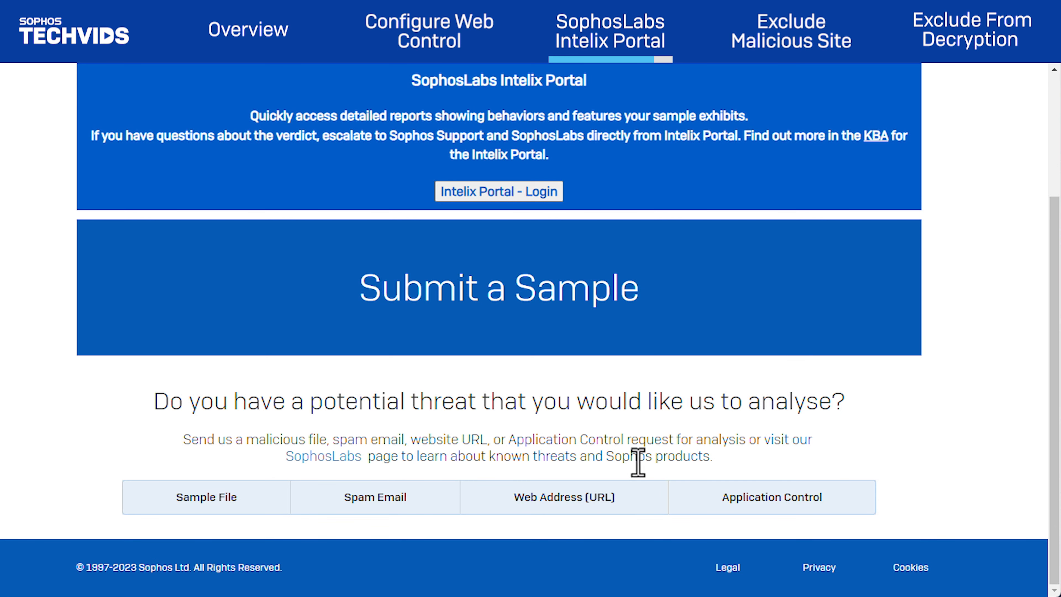
{"action": "left_click", "coordinate": [618, 493]}
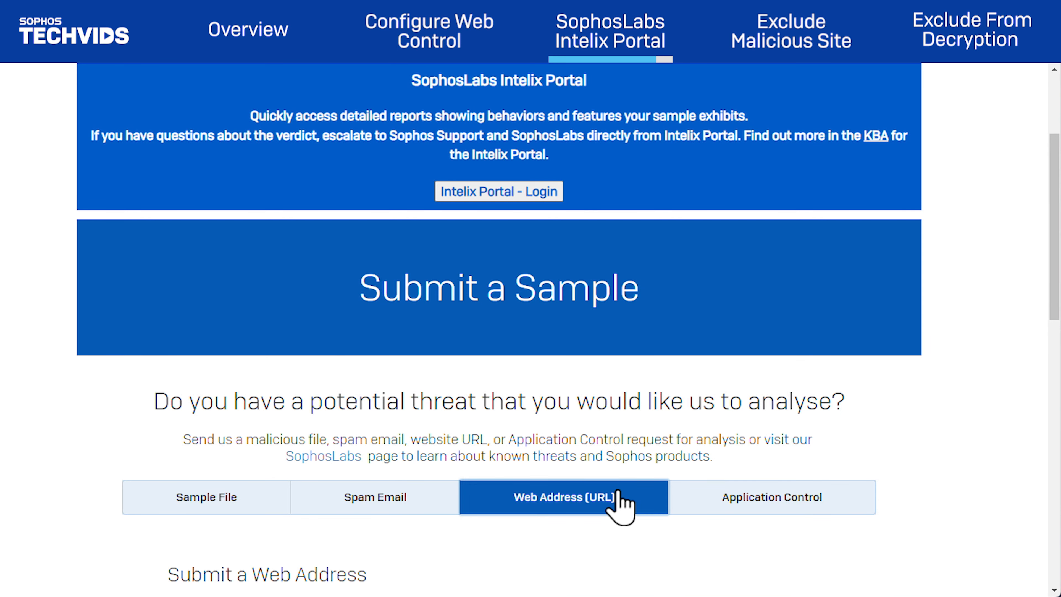
{"action": "scroll", "coordinate": [618, 494], "scroll_direction": "down", "scroll_amount": 10}
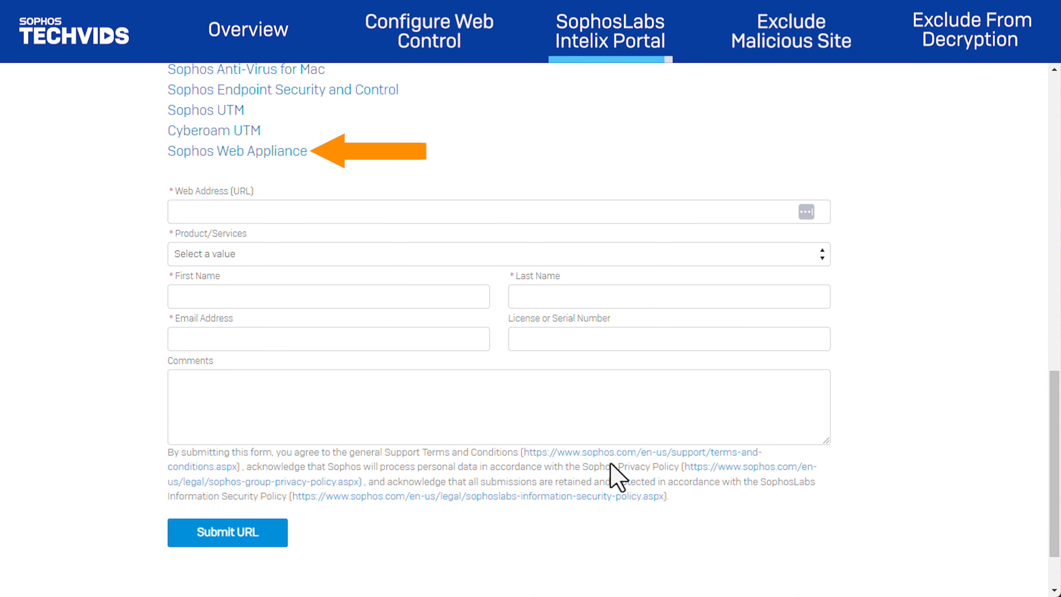
{"action": "left_click", "coordinate": [301, 152]}
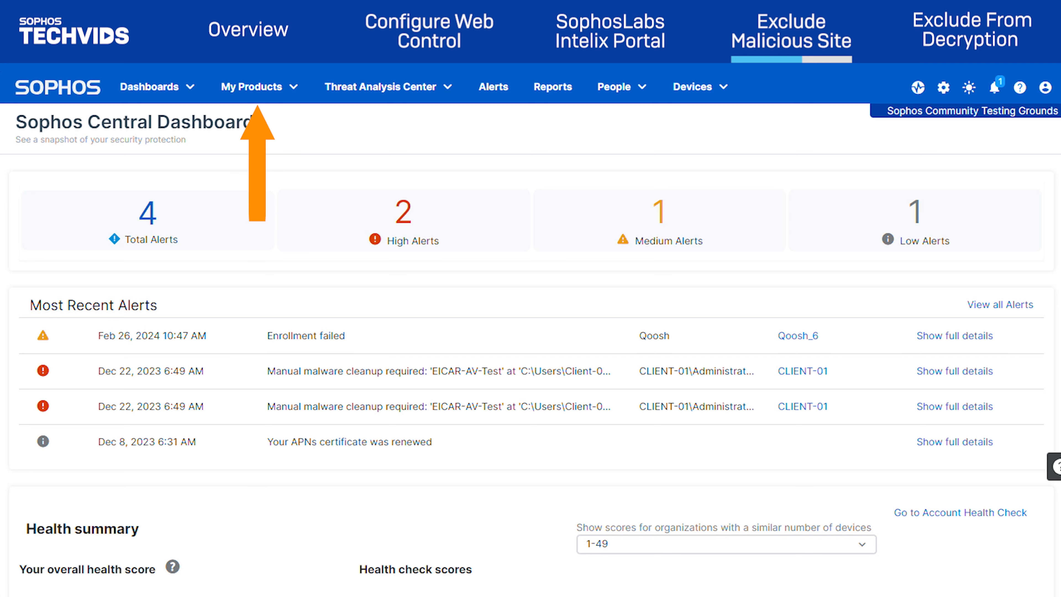
- In Sophos Central, open the settings of the Client-04 Threat Protection endpoint policy at the Exclusions section
{"action": "left_click", "coordinate": [269, 90]}
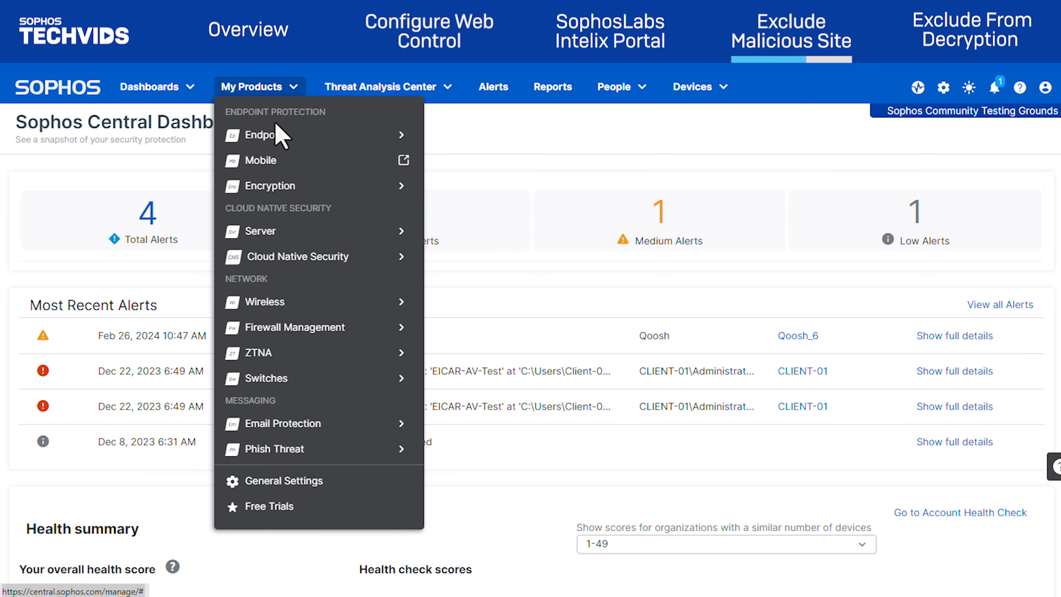
{"action": "mouse_move", "coordinate": [284, 134]}
{"action": "left_click", "coordinate": [471, 237]}
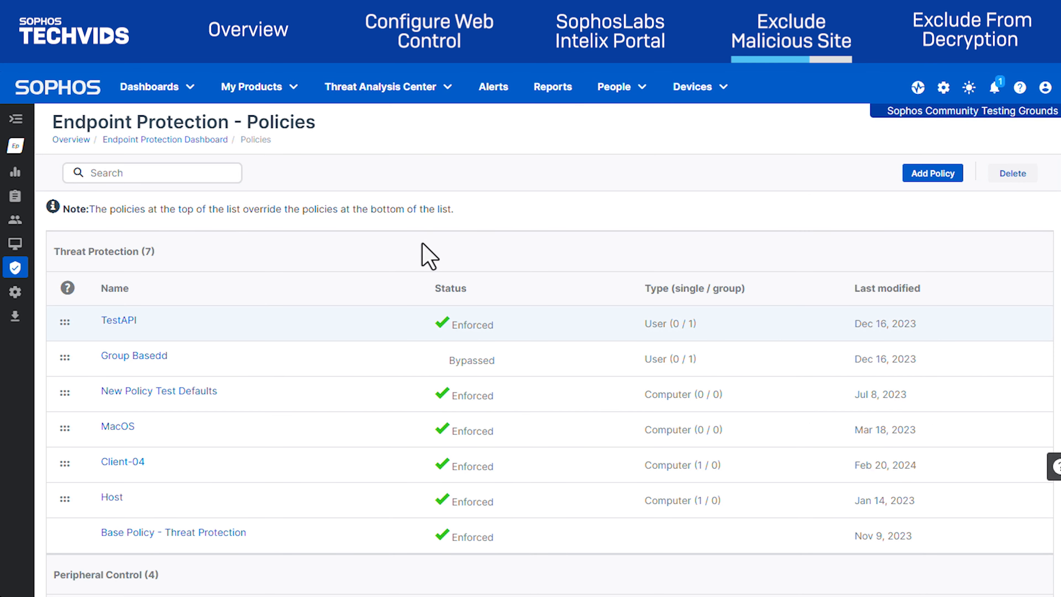
{"action": "left_click", "coordinate": [120, 462]}
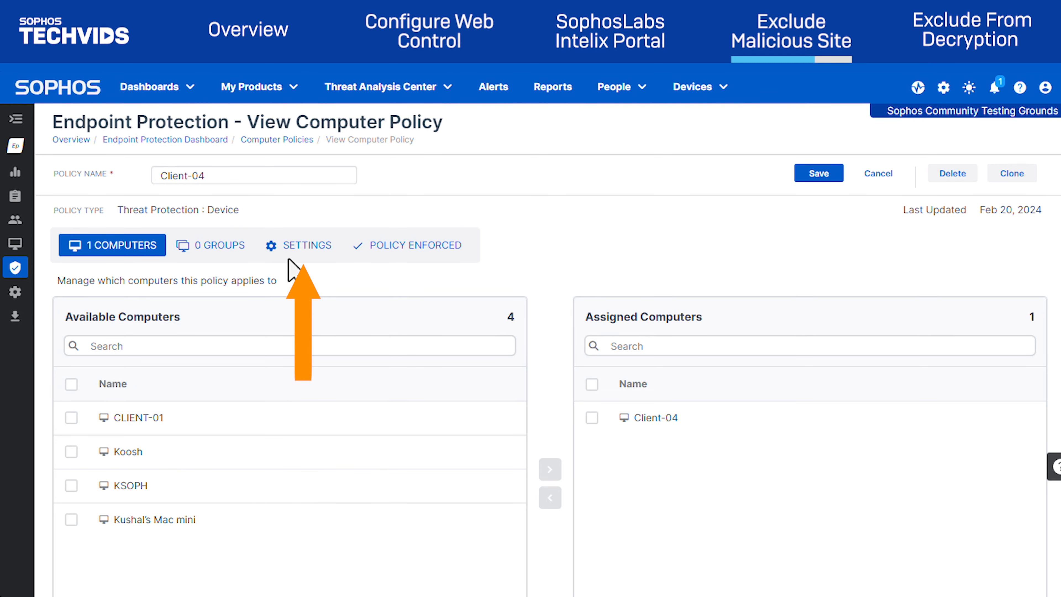
{"action": "left_click", "coordinate": [293, 271]}
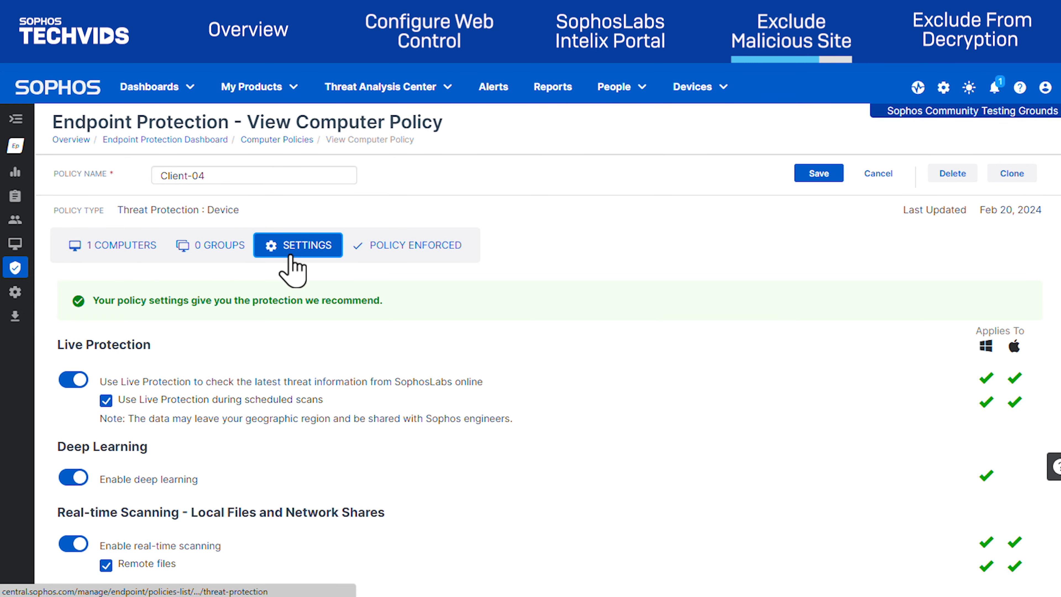
{"action": "scroll", "coordinate": [291, 256], "scroll_direction": "down", "scroll_amount": 20}
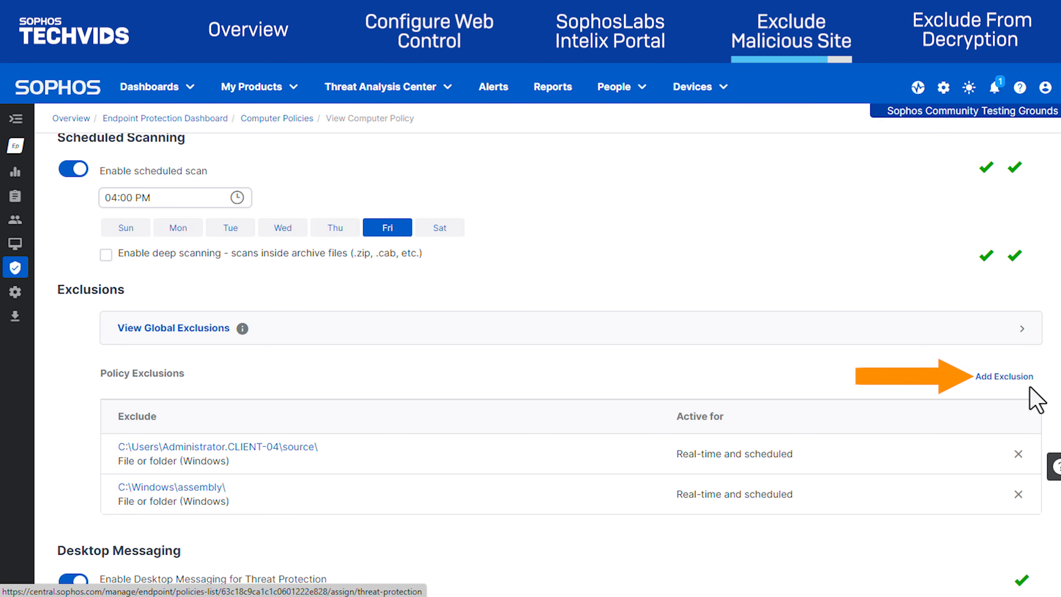
- Add a Website (Windows/Mac) exclusion for drive.google.com to the Client-04 policy and save the policy
{"action": "left_click", "coordinate": [1021, 378]}
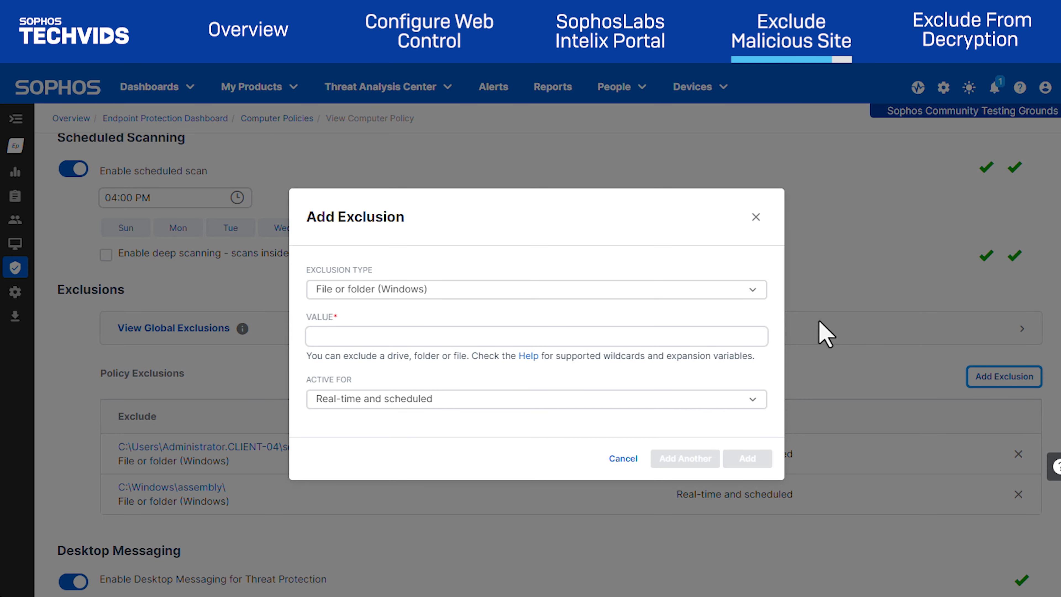
{"action": "left_click", "coordinate": [733, 289]}
{"action": "left_click", "coordinate": [635, 391]}
{"action": "left_click", "coordinate": [606, 356]}
{"action": "type", "text": "drive.google.com"}
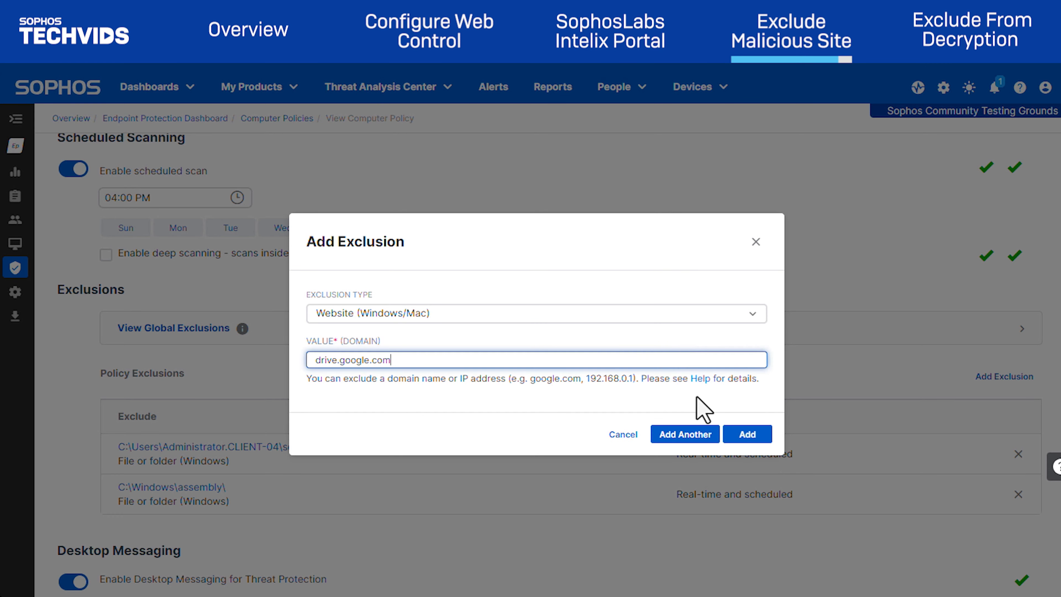
{"action": "left_click", "coordinate": [729, 436]}
{"action": "scroll", "coordinate": [936, 431], "scroll_direction": "up", "scroll_amount": 10}
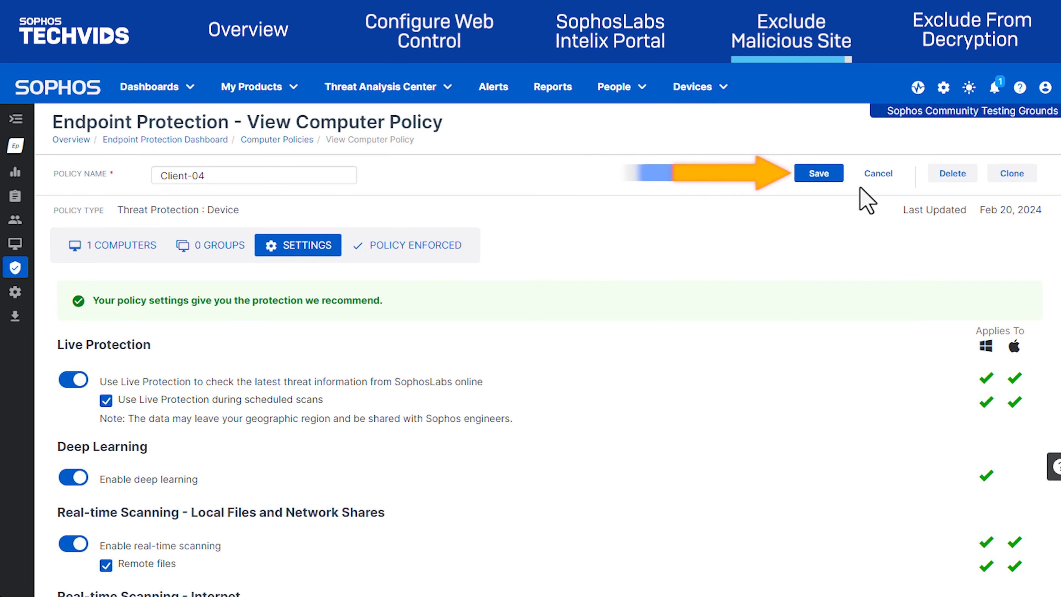
{"action": "left_click", "coordinate": [821, 175]}
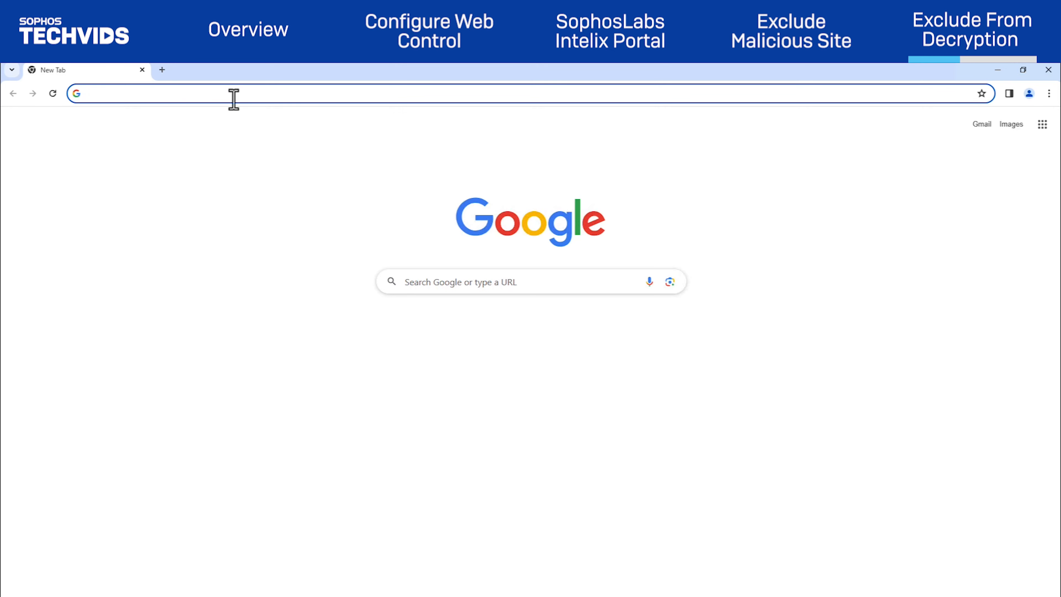
{"action": "left_click", "coordinate": [234, 95]}
{"action": "type", "text": "https://dc1.sophostraining.com/"}
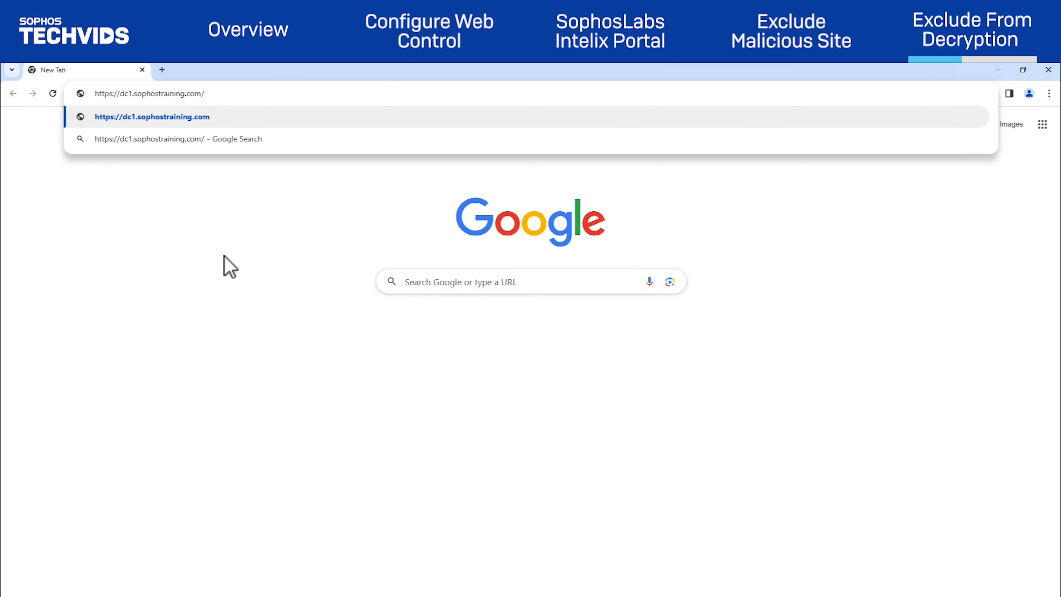
{"action": "key", "text": "Return"}
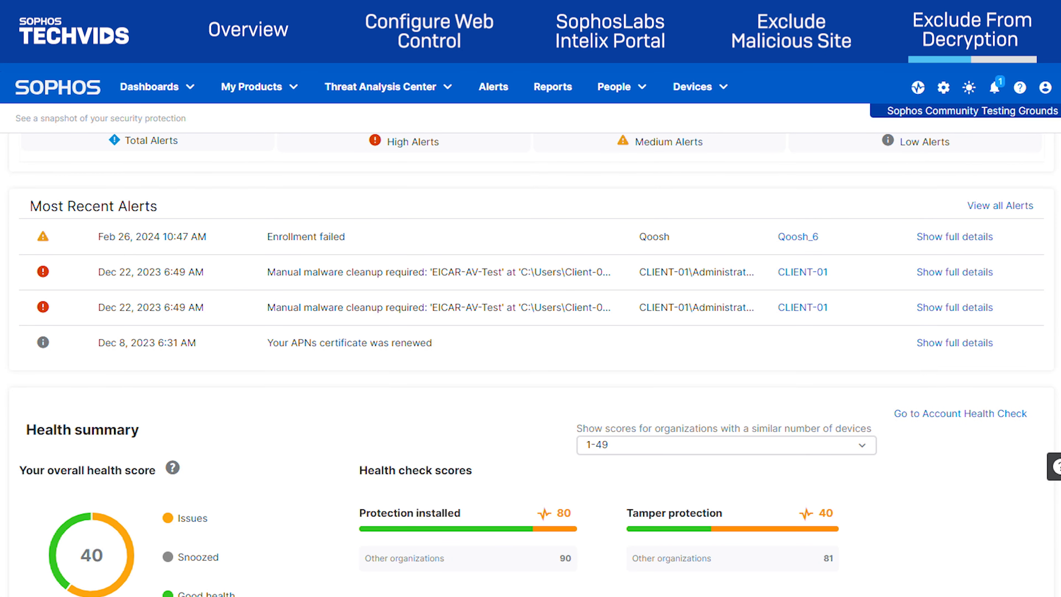
- In Sophos Central, open the SSL/TLS decryption of HTTPS websites page from the General Settings
{"action": "left_click", "coordinate": [263, 93]}
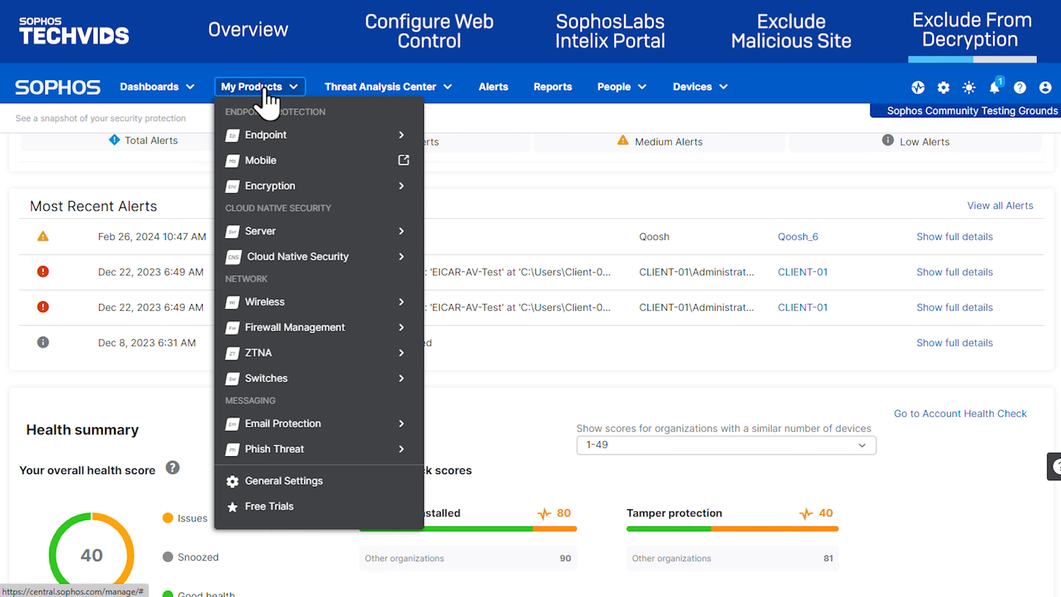
{"action": "left_click", "coordinate": [277, 482]}
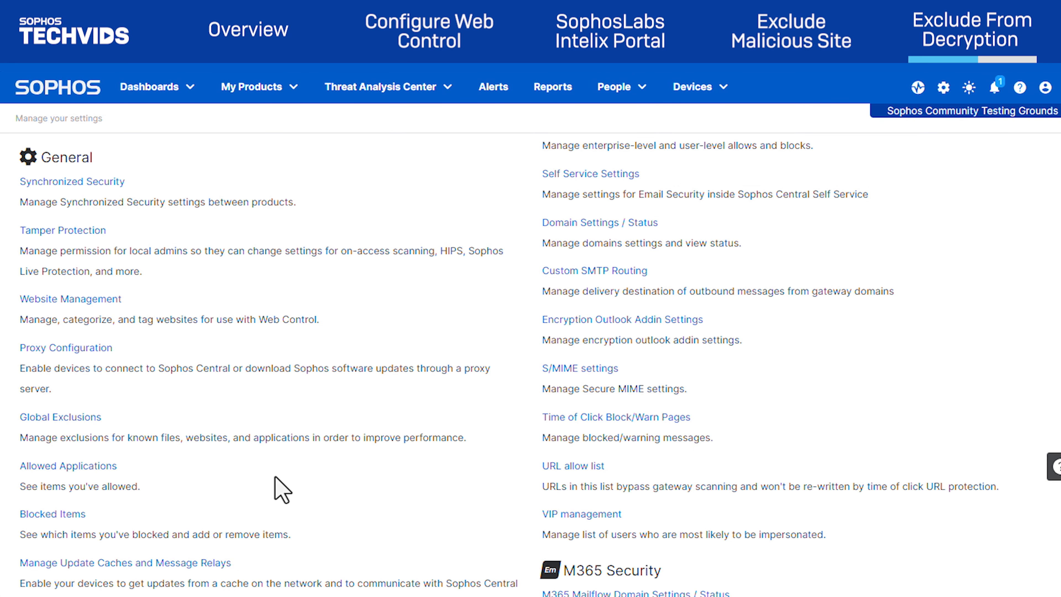
{"action": "scroll", "coordinate": [275, 478], "scroll_direction": "down", "scroll_amount": 10}
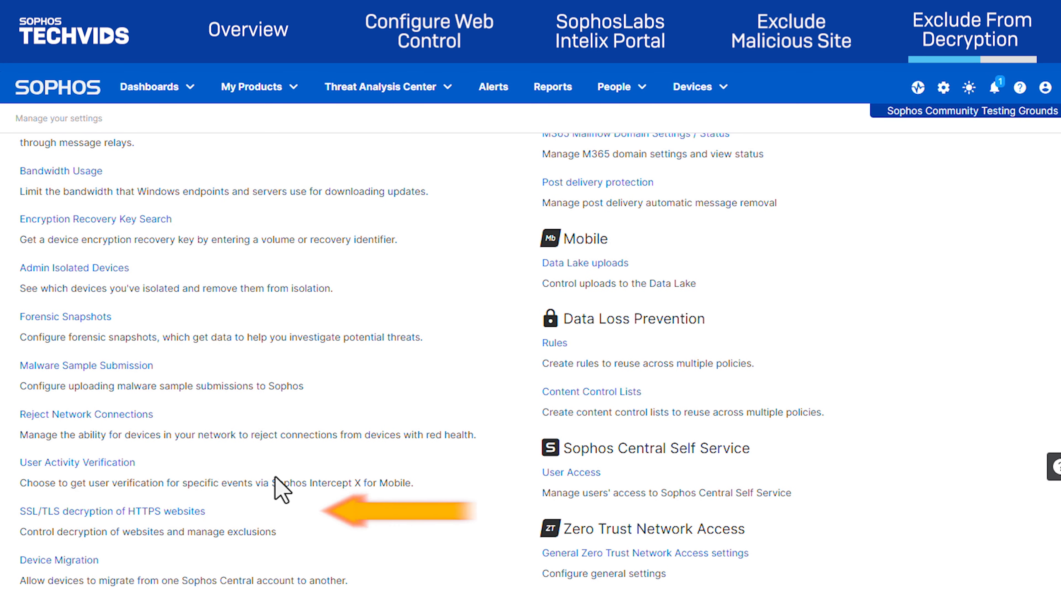
{"action": "left_click", "coordinate": [189, 511]}
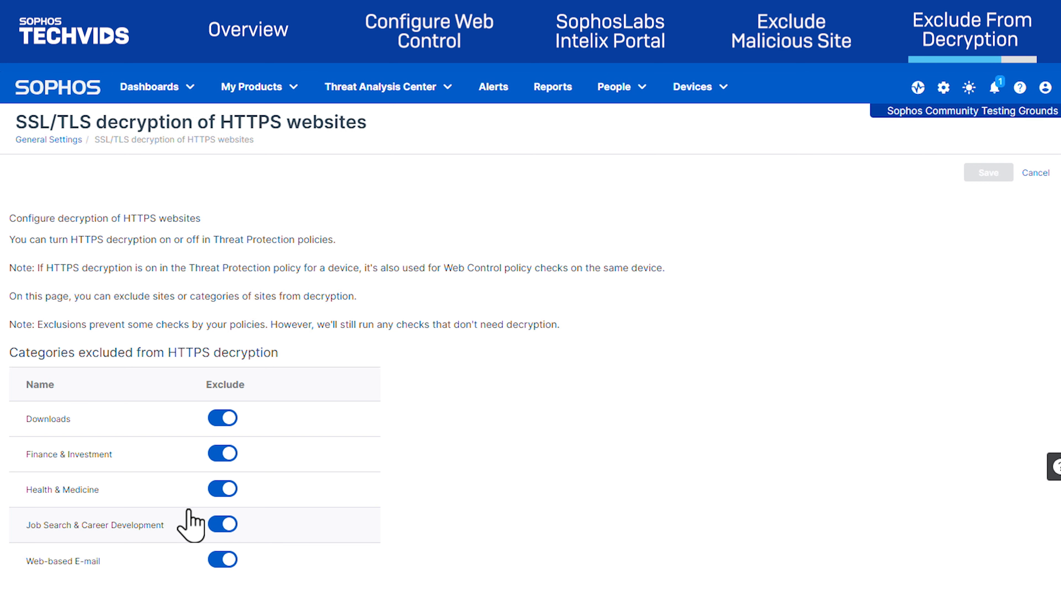
- Add example.com to the websites excluded from HTTPS decryption and save the settings
{"action": "scroll", "coordinate": [945, 556], "scroll_direction": "down", "scroll_amount": 2}
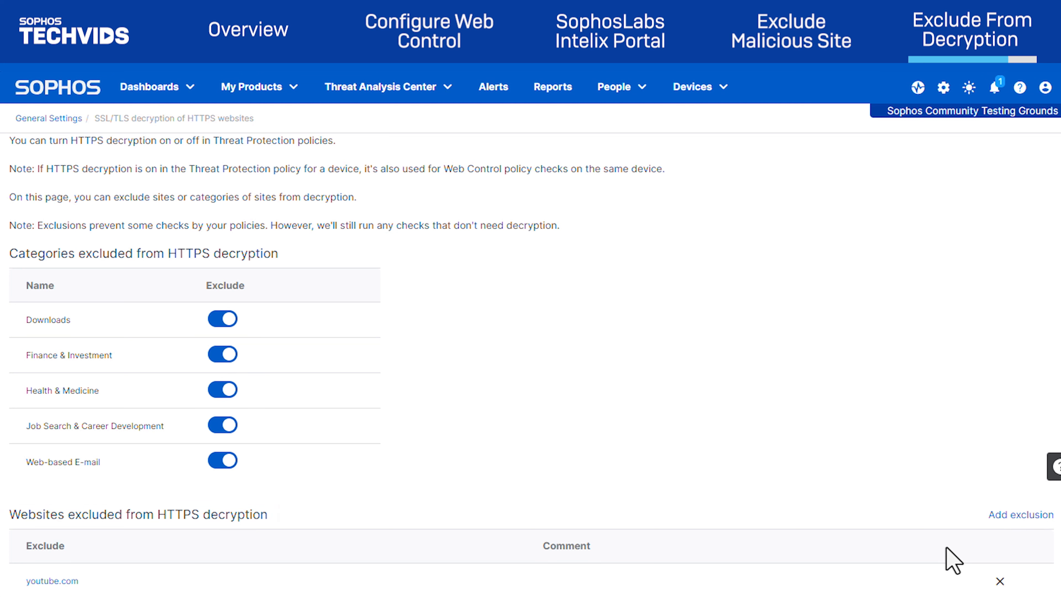
{"action": "left_click", "coordinate": [1002, 520]}
{"action": "type", "text": "example.com"}
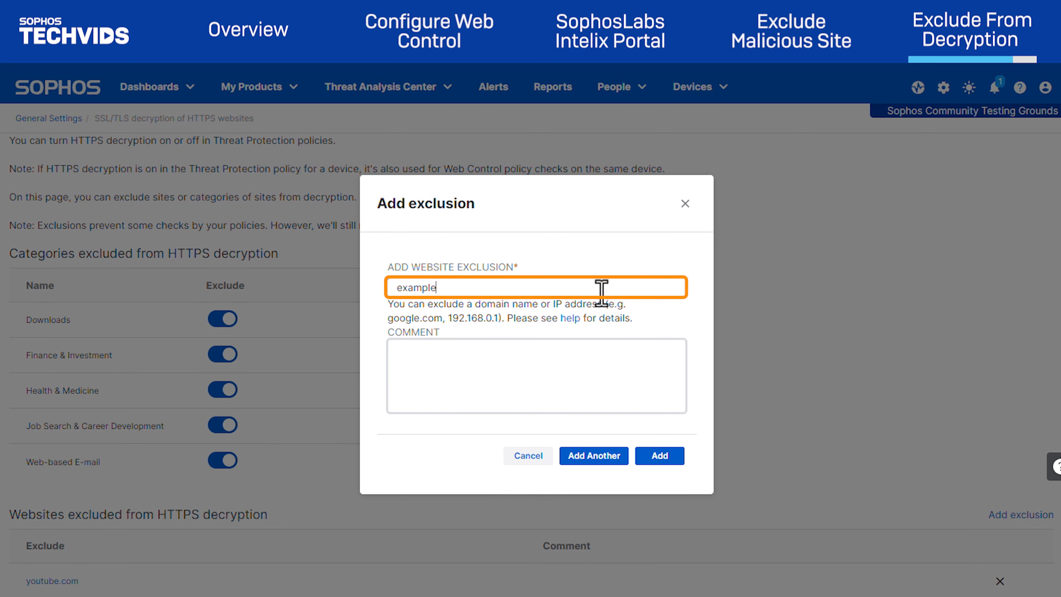
{"action": "left_click", "coordinate": [642, 457]}
{"action": "left_click", "coordinate": [990, 173]}
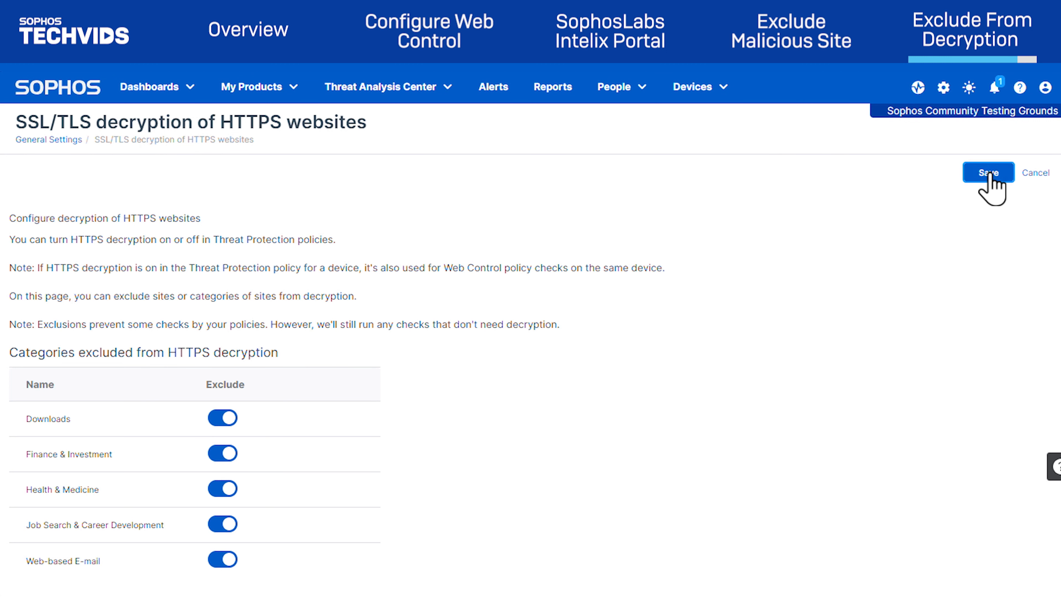